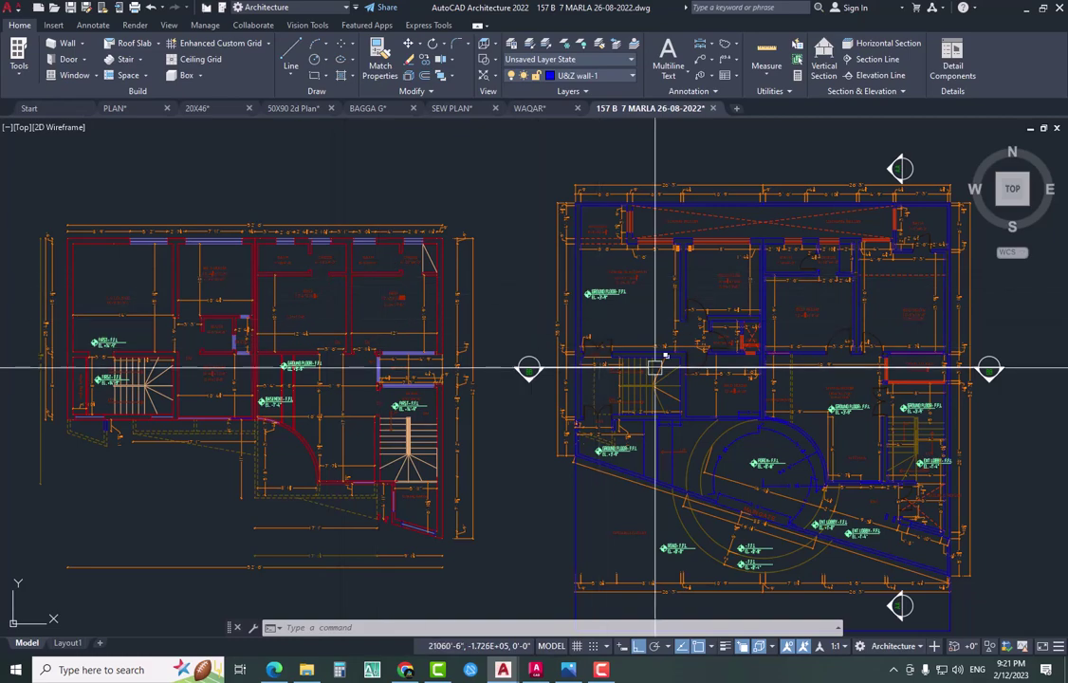
Examine the ground floor and basement floor plans in the 157 B 7 MARLA drawing
middle_click_drag(658, 363, 405, 359)
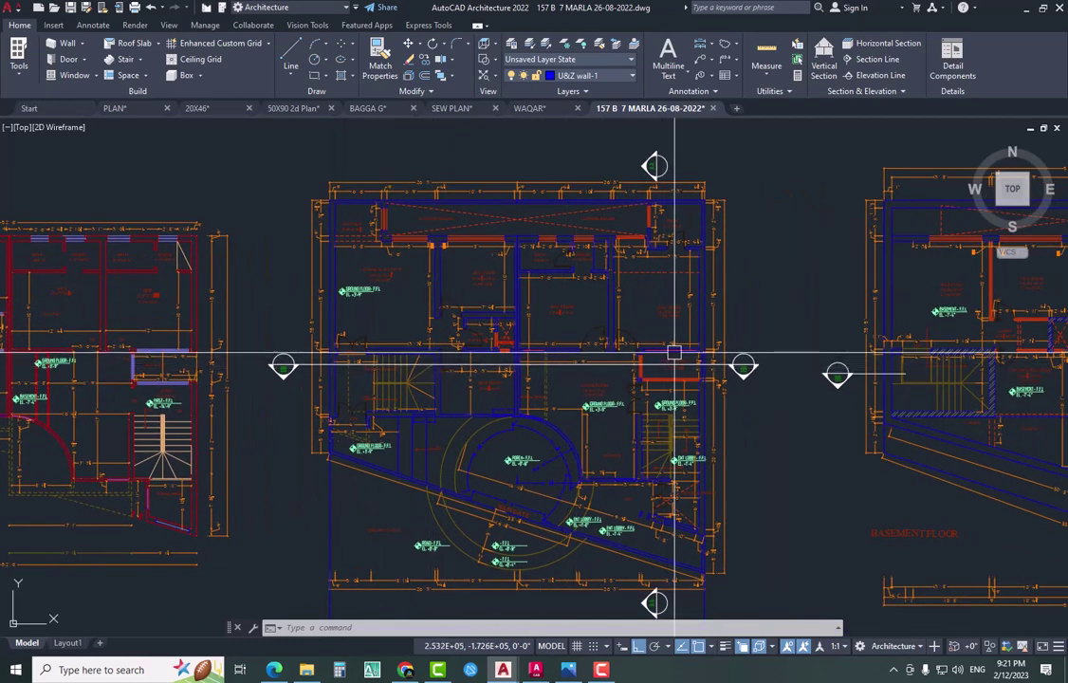
middle_click_drag(674, 353, 447, 353)
scroll(756, 328, "up", 8)
middle_click_drag(756, 328, 238, 369)
scroll(499, 379, "down", 8)
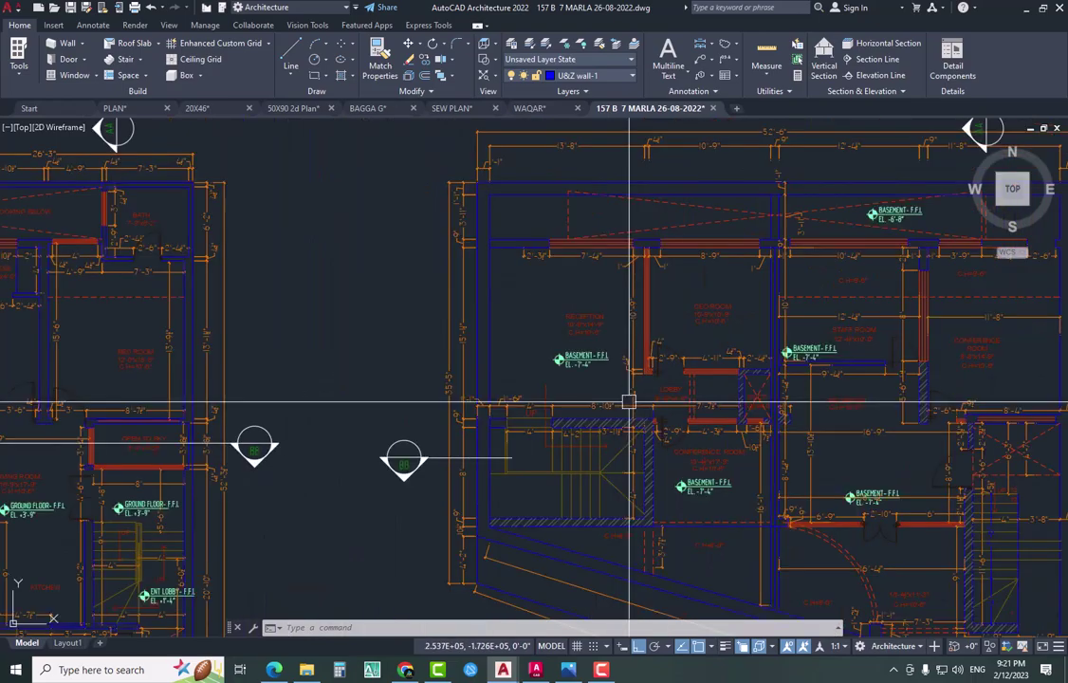
scroll(445, 377, "down", 8)
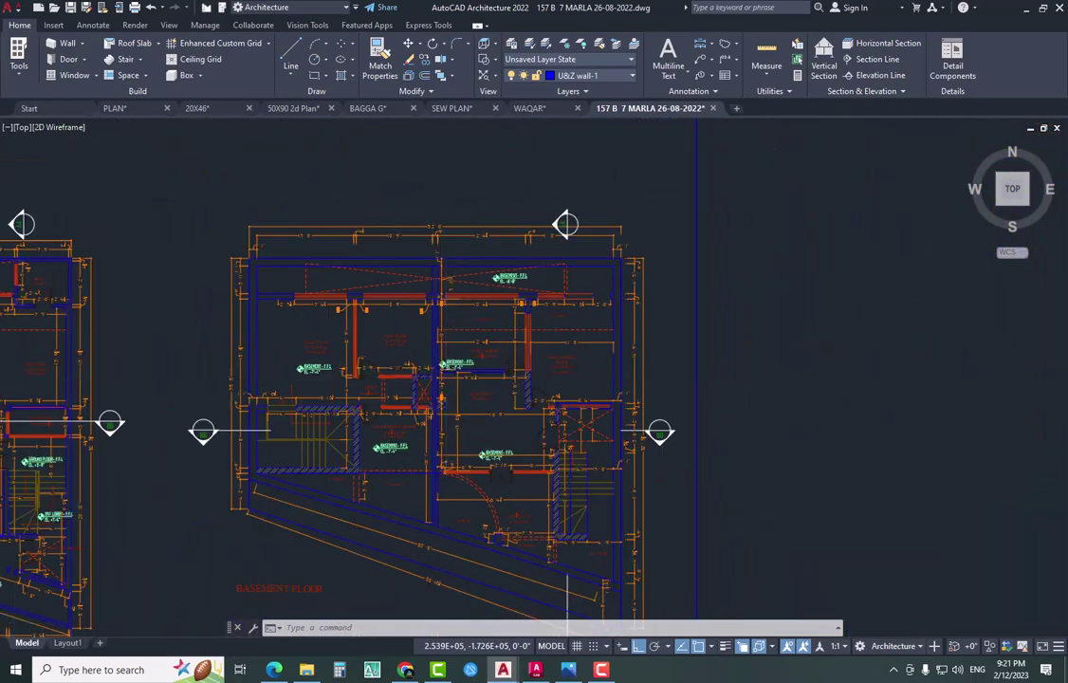
scroll(392, 420, "up", 8)
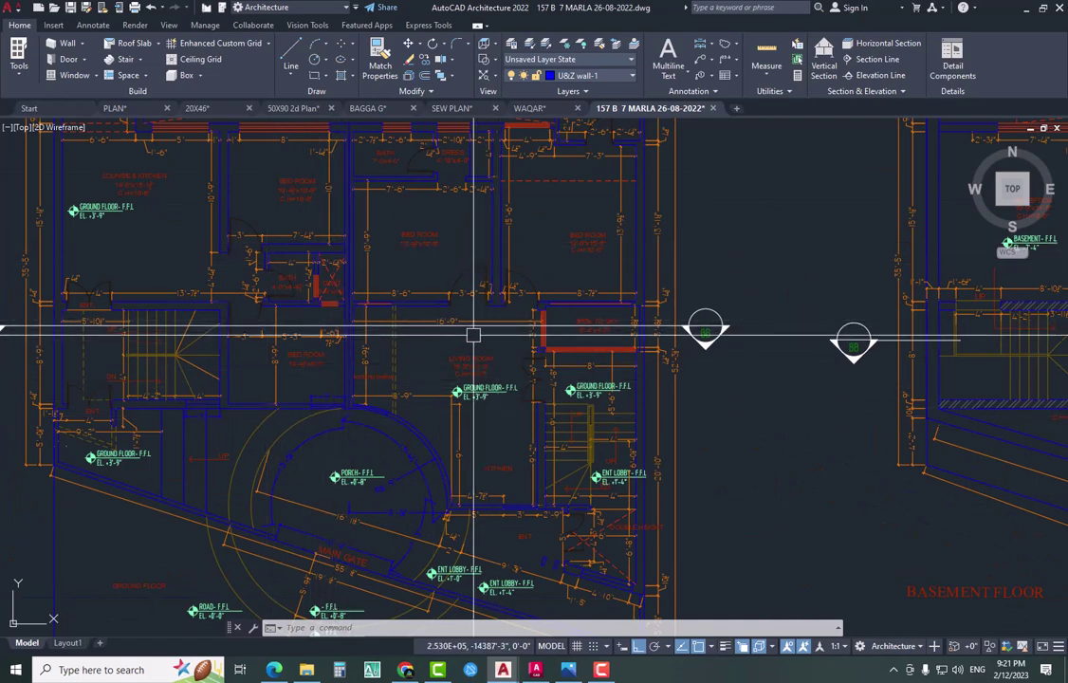
Switch to AutoCAD 2023, look through the recent drawings on the start page, and collapse the announcements
left_click(534, 670)
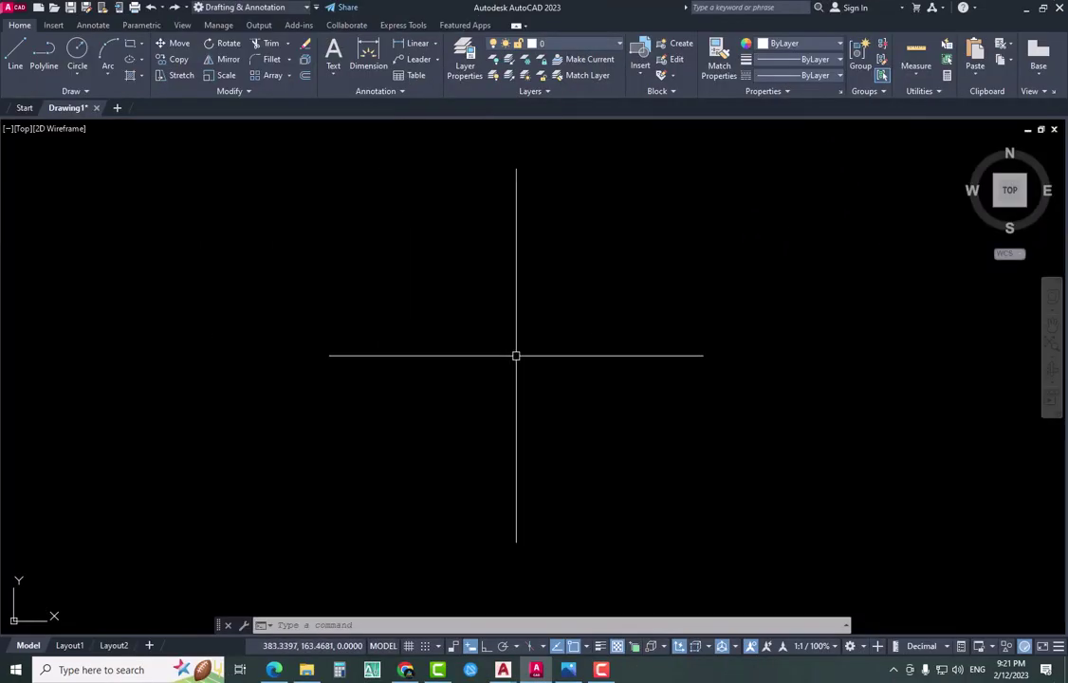
left_click(17, 107)
scroll(664, 340, "down", 3)
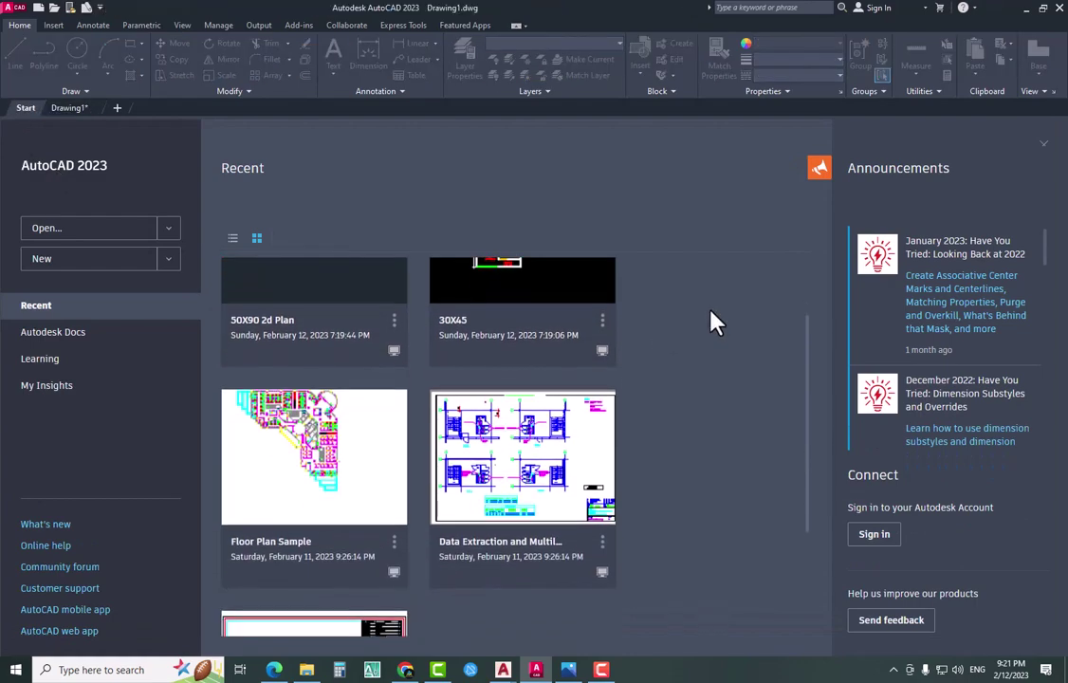
scroll(615, 431, "down", 4)
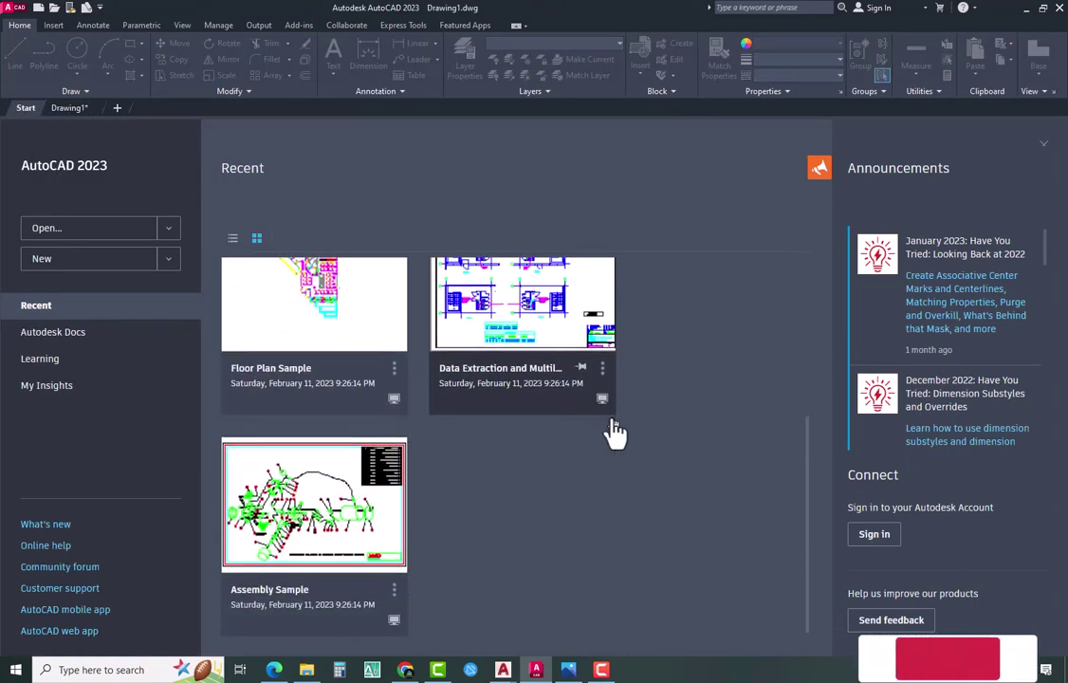
left_click(1041, 145)
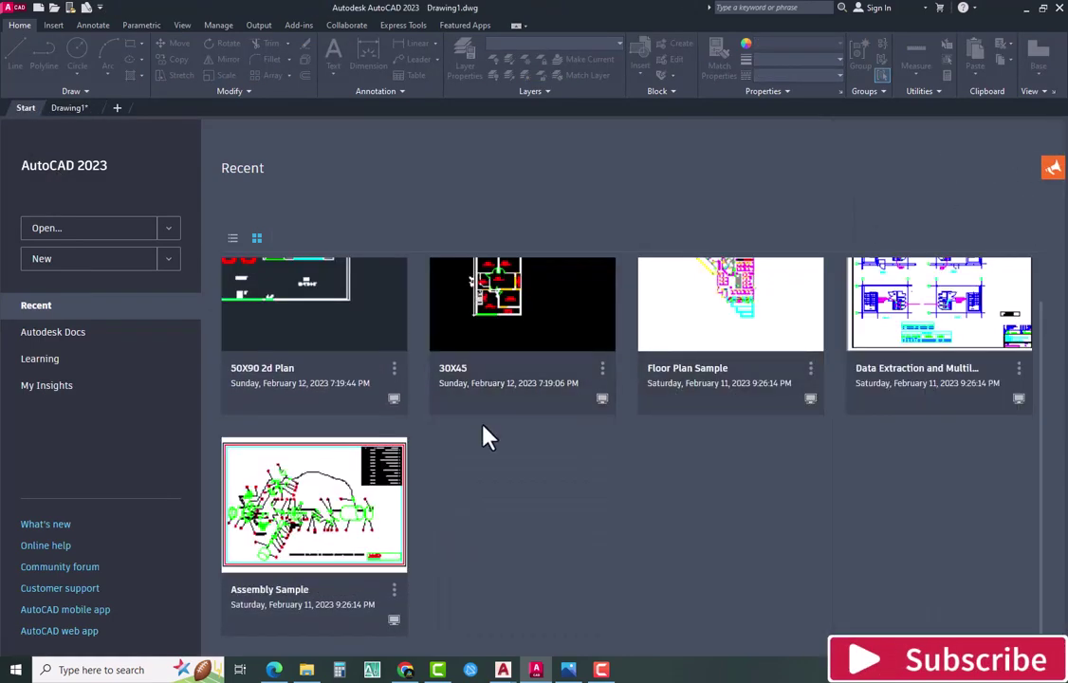
scroll(351, 460, "up", 3)
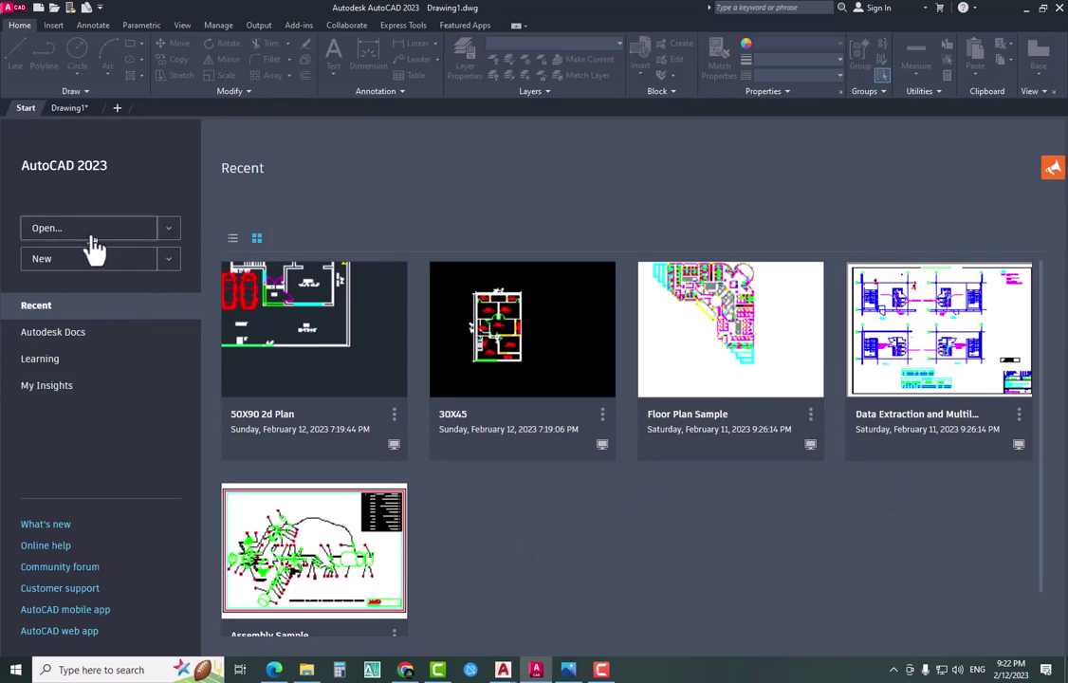
Browse the Desktop drawings available for opening, select them as a group, and leave without opening any
left_click(171, 230)
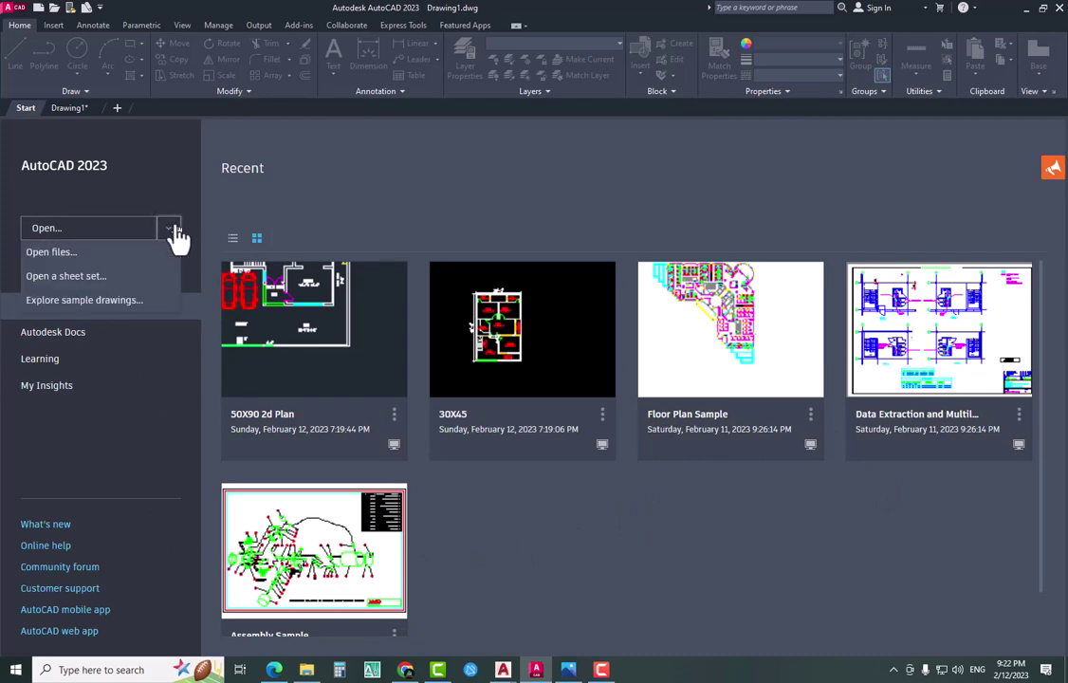
left_click(131, 254)
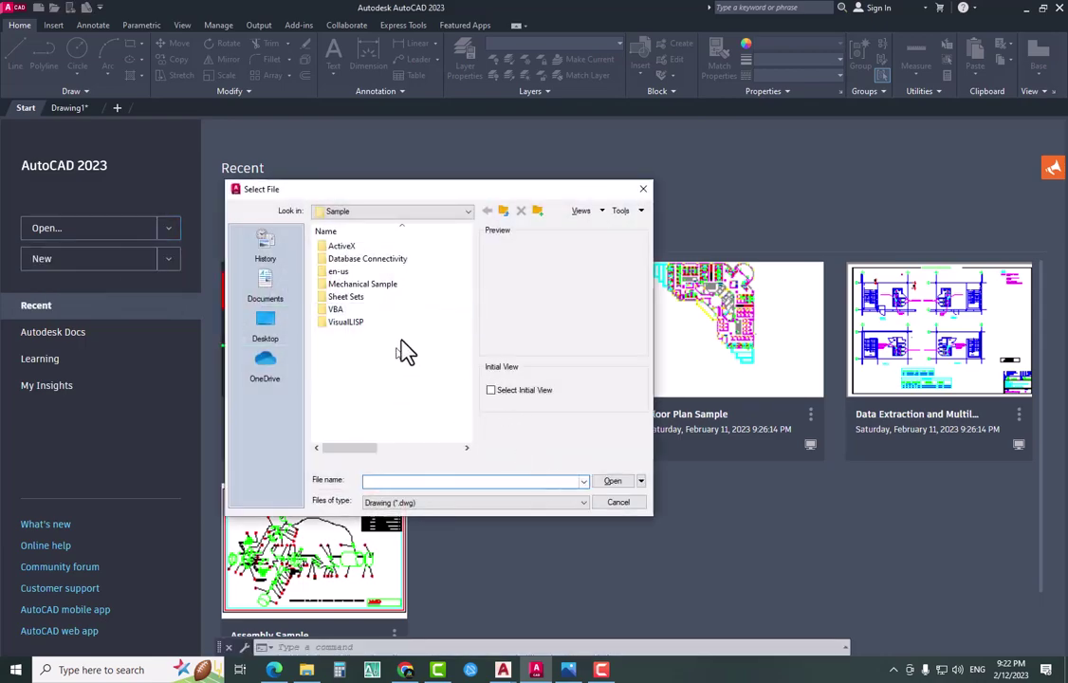
left_click(270, 332)
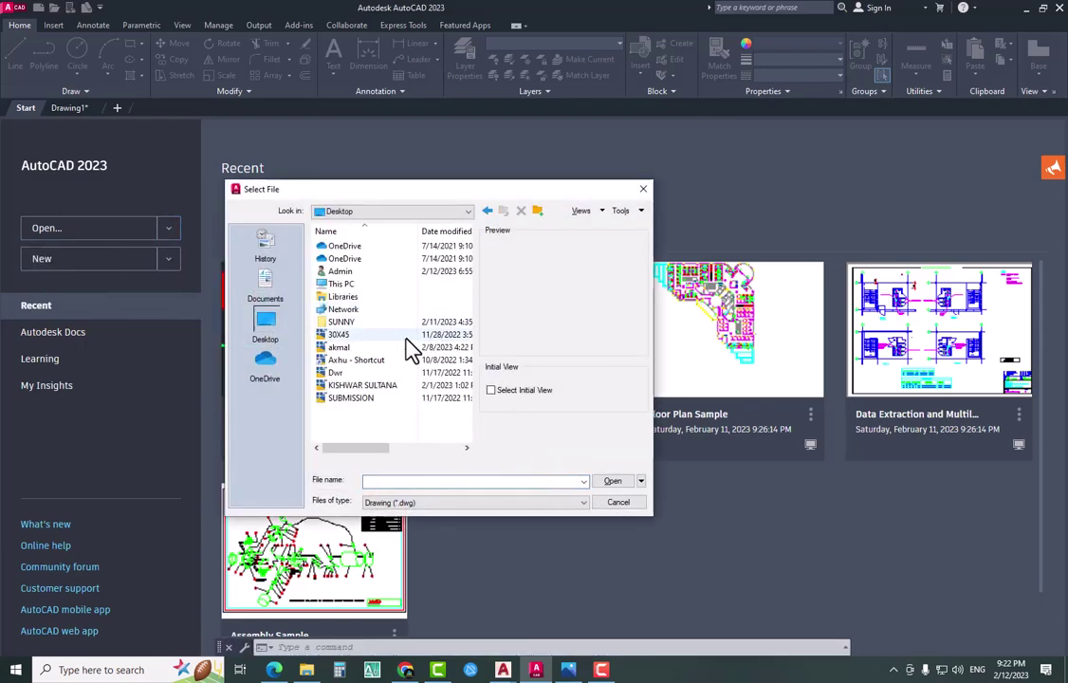
left_click_drag(353, 419, 341, 340)
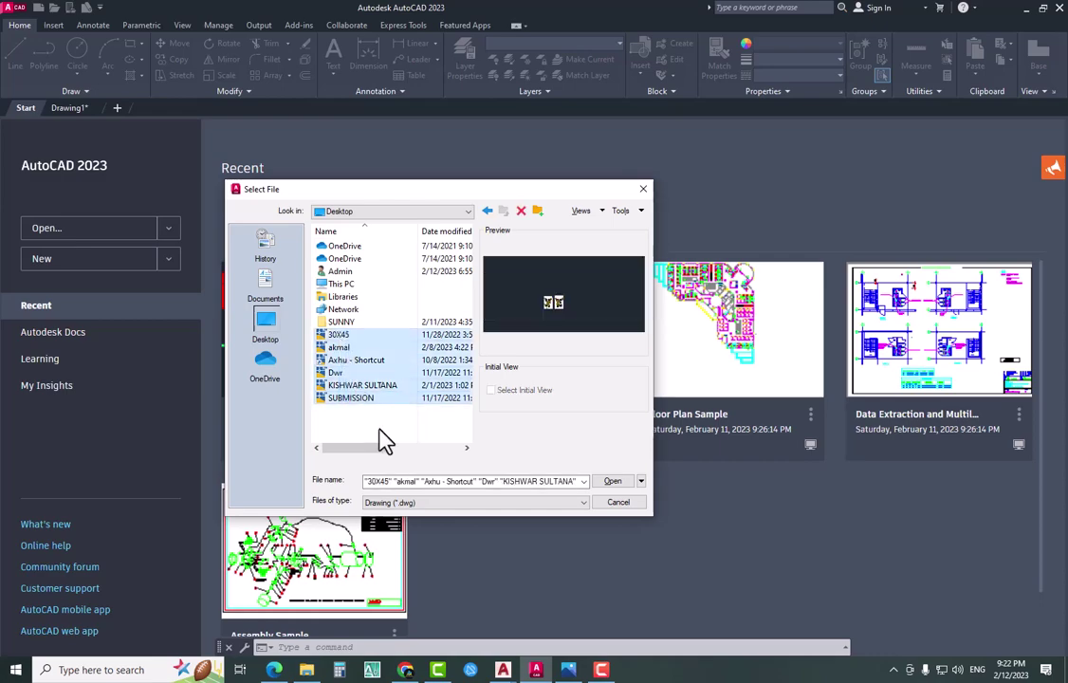
left_click(618, 504)
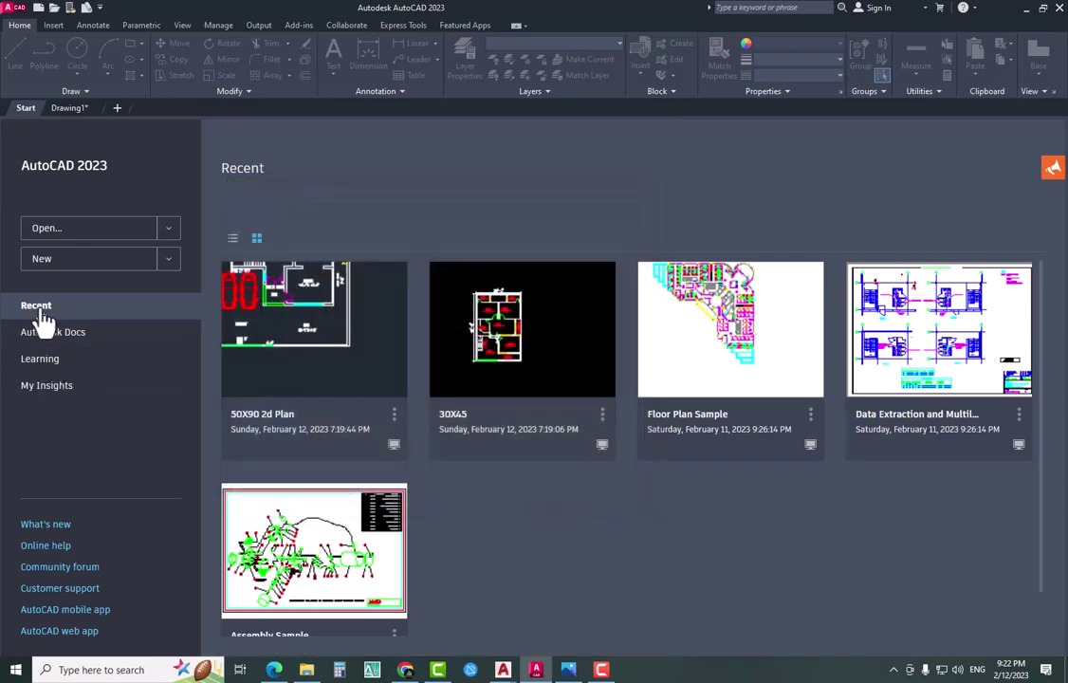
Review the template and sheet set options for a new drawing on the start page, and return to Drawing1
left_click(168, 264)
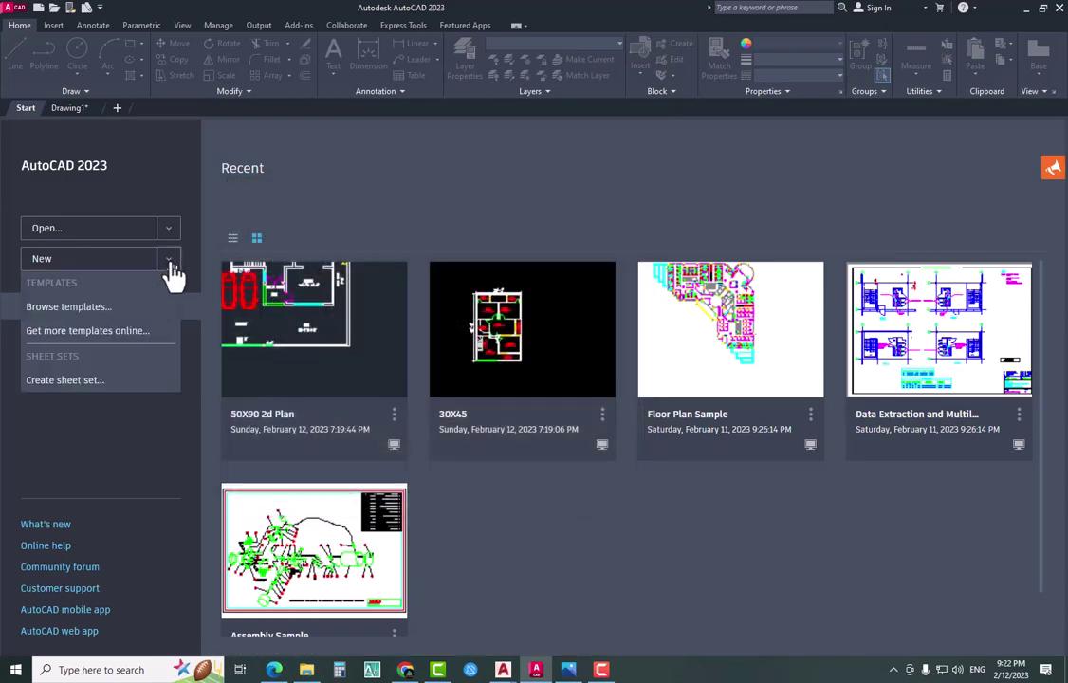
left_click(359, 217)
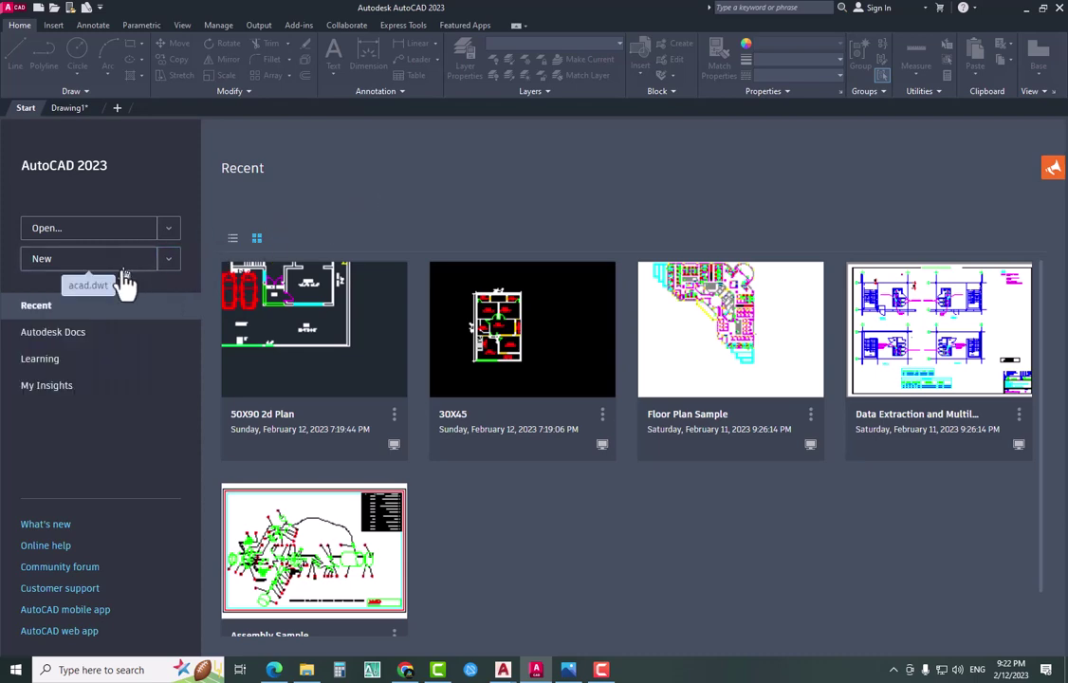
left_click(66, 110)
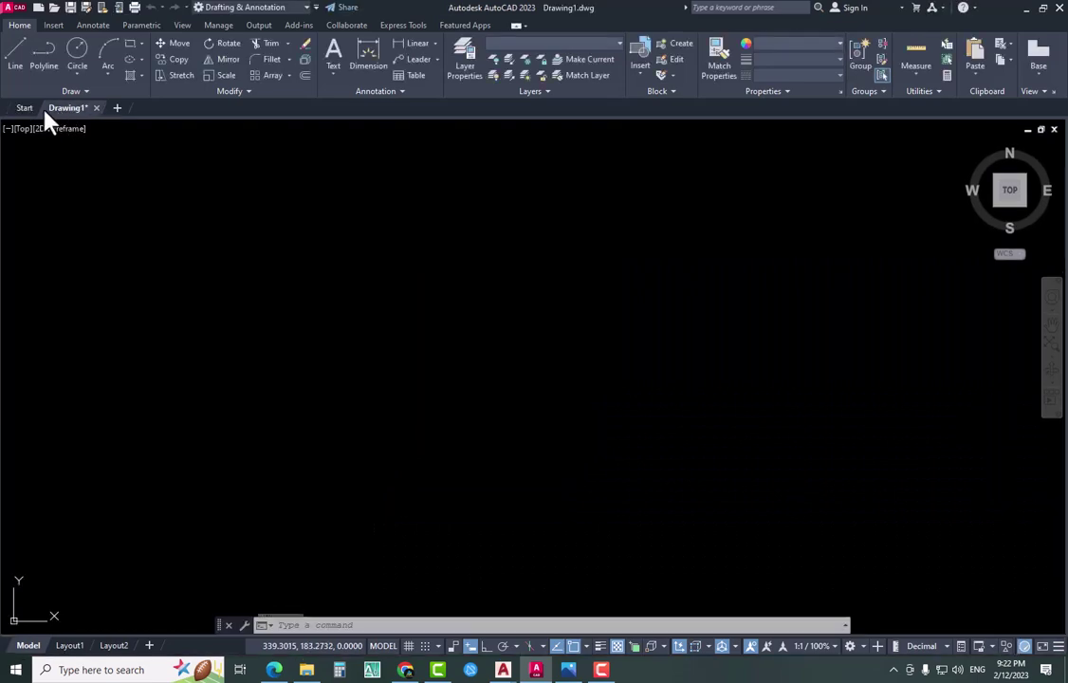
left_click(31, 109)
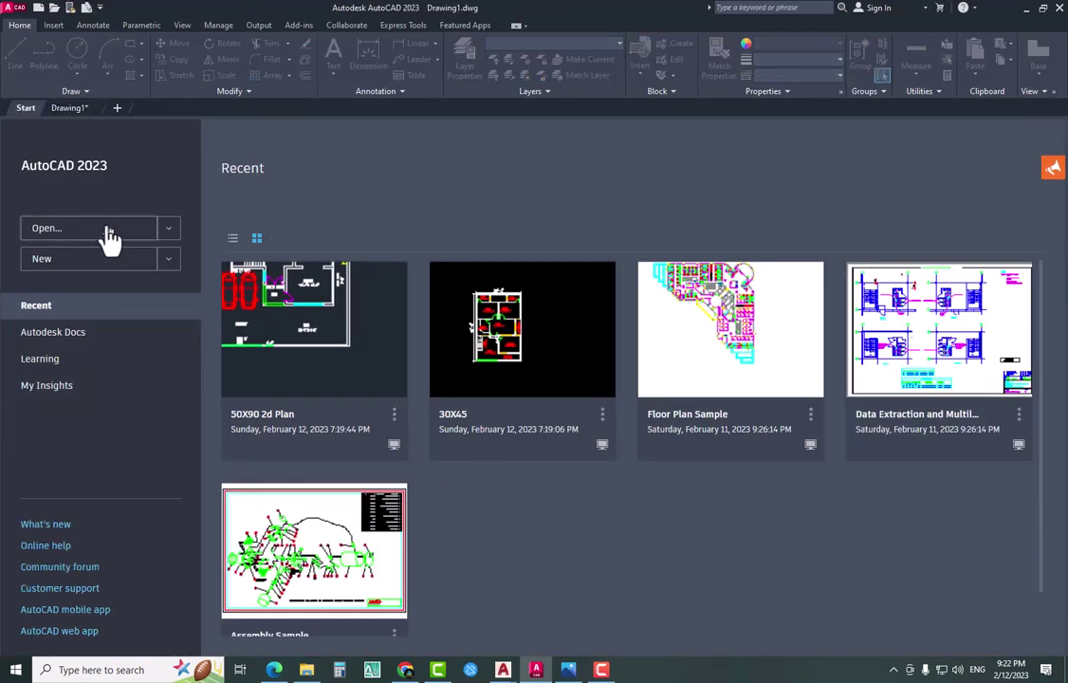
left_click(72, 109)
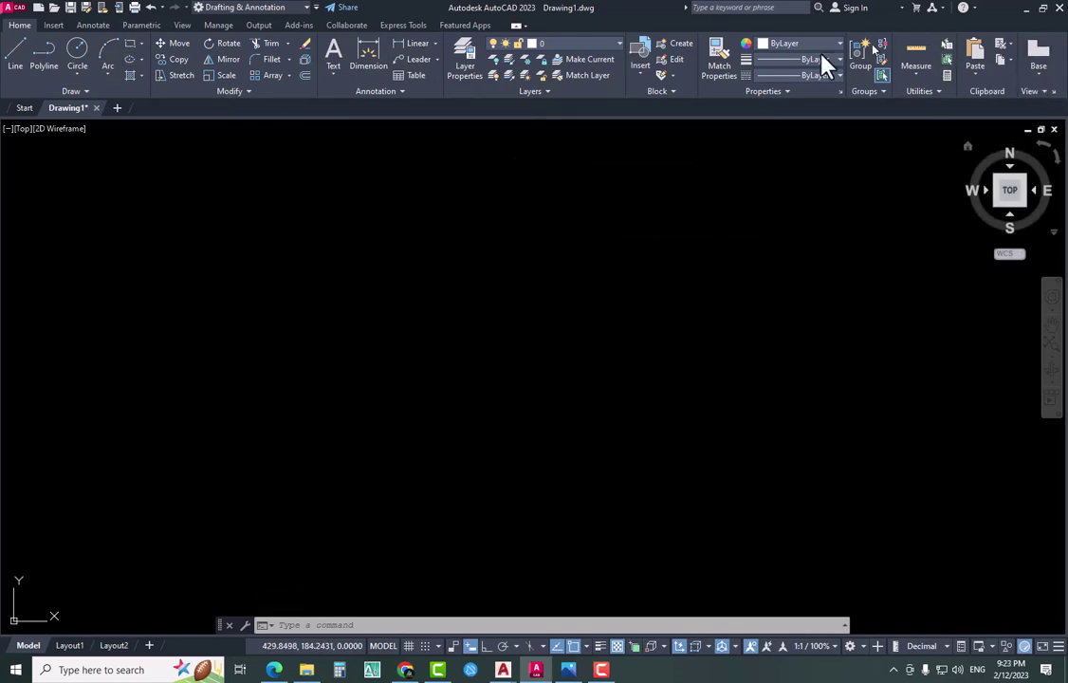
Review the available workspaces and switch Drawing1 to the 3D Basics workspace
left_click(305, 9)
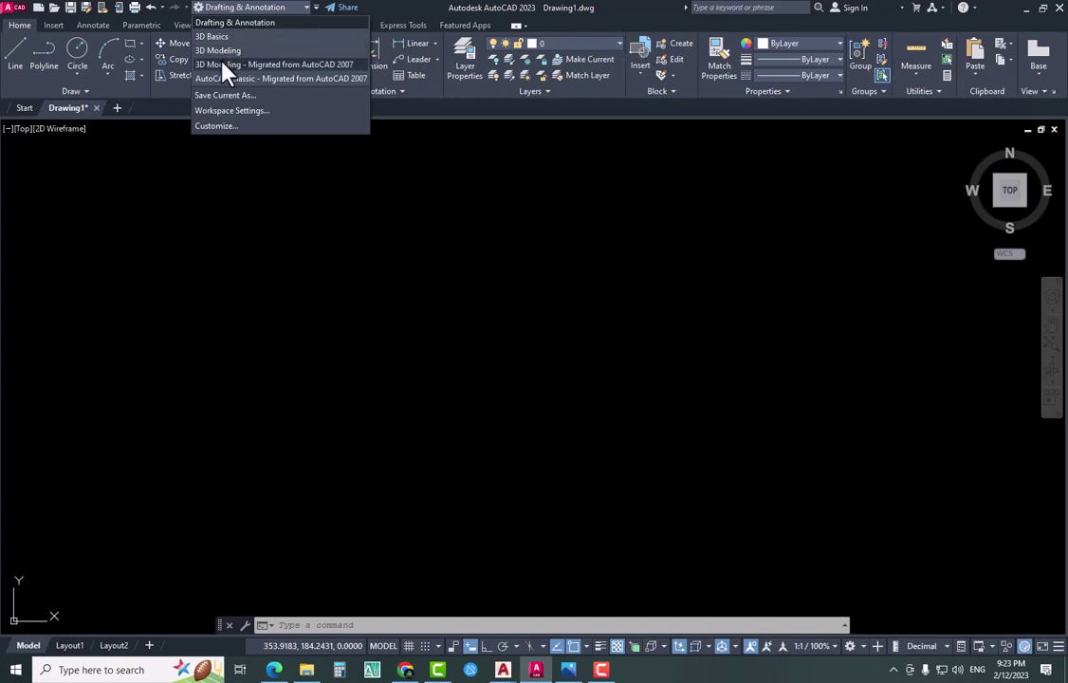
left_click(316, 211)
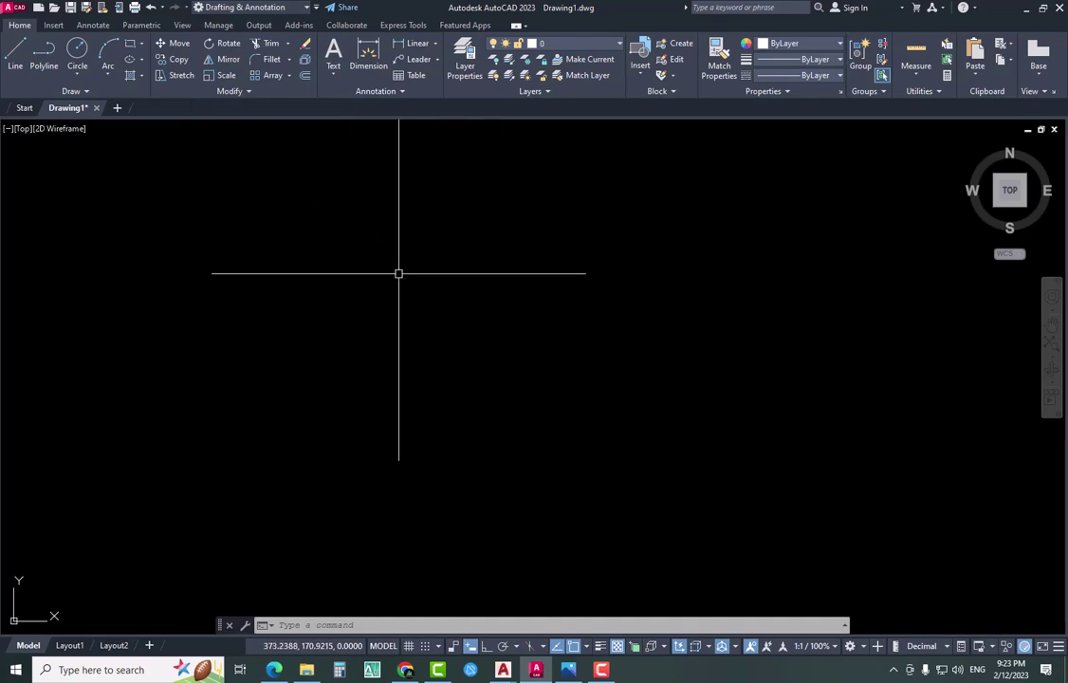
scroll(379, 342, "down", 5)
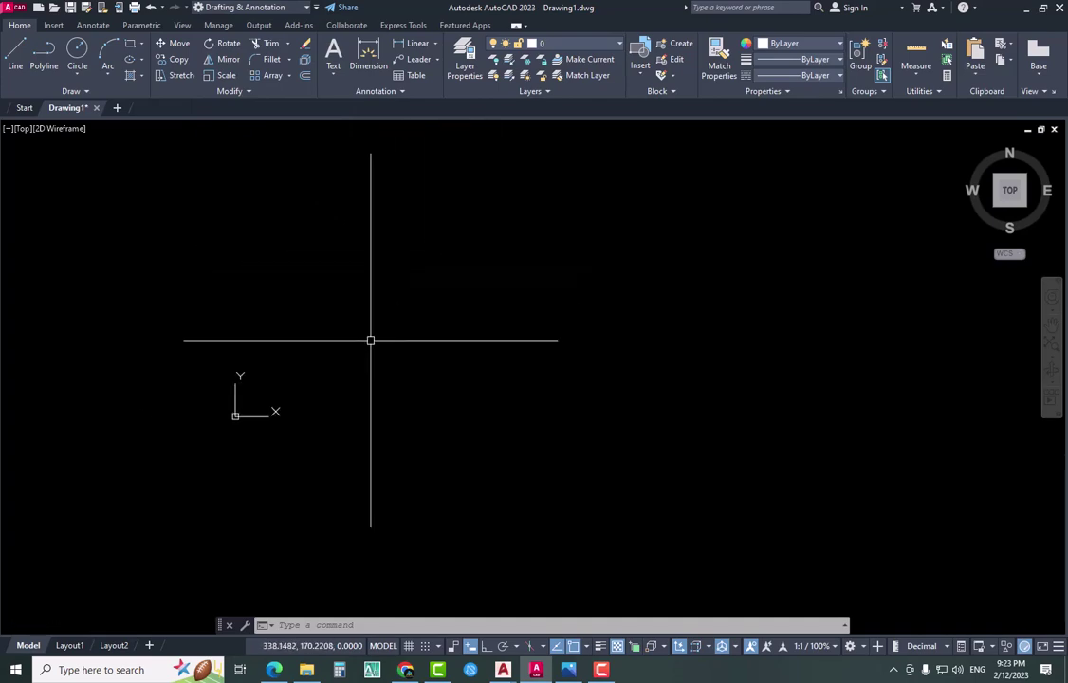
left_click(307, 8)
left_click(238, 37)
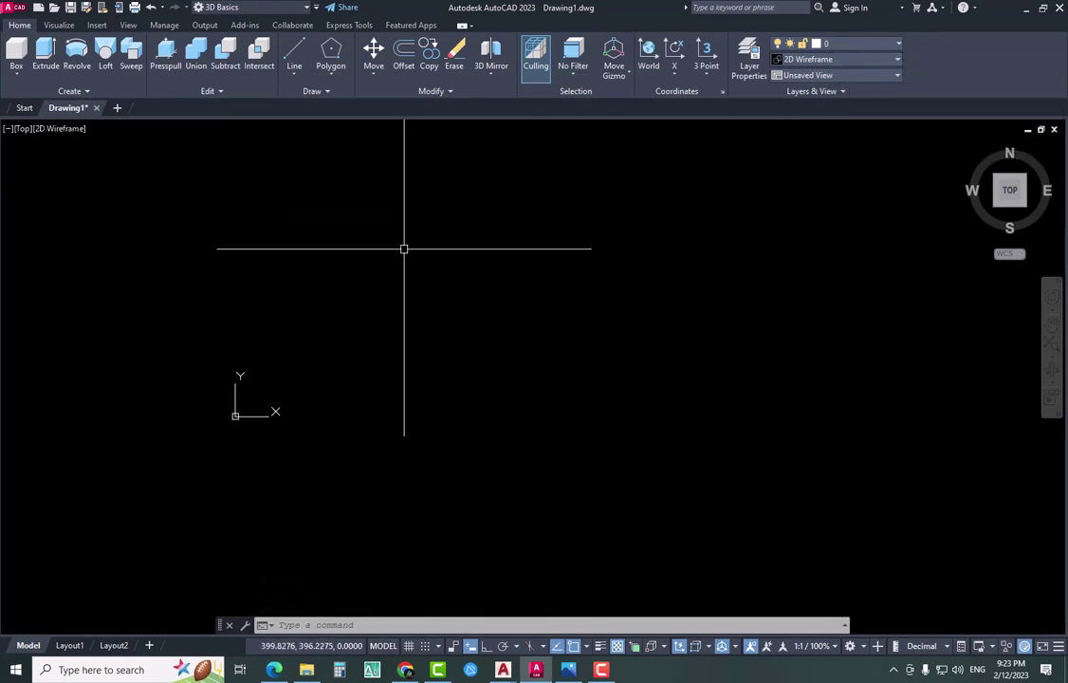
scroll(459, 275, "up", 2)
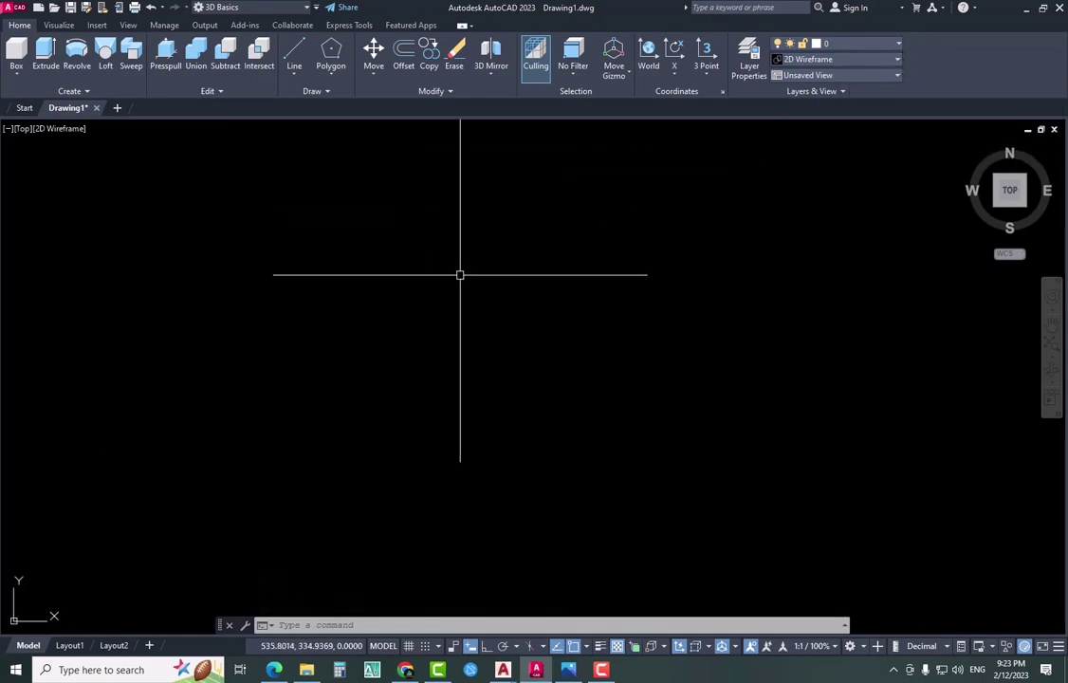
Switch to the 3D Modeling workspace and on to 3D Modeling - Migrated from AutoCAD 2007
left_click(306, 8)
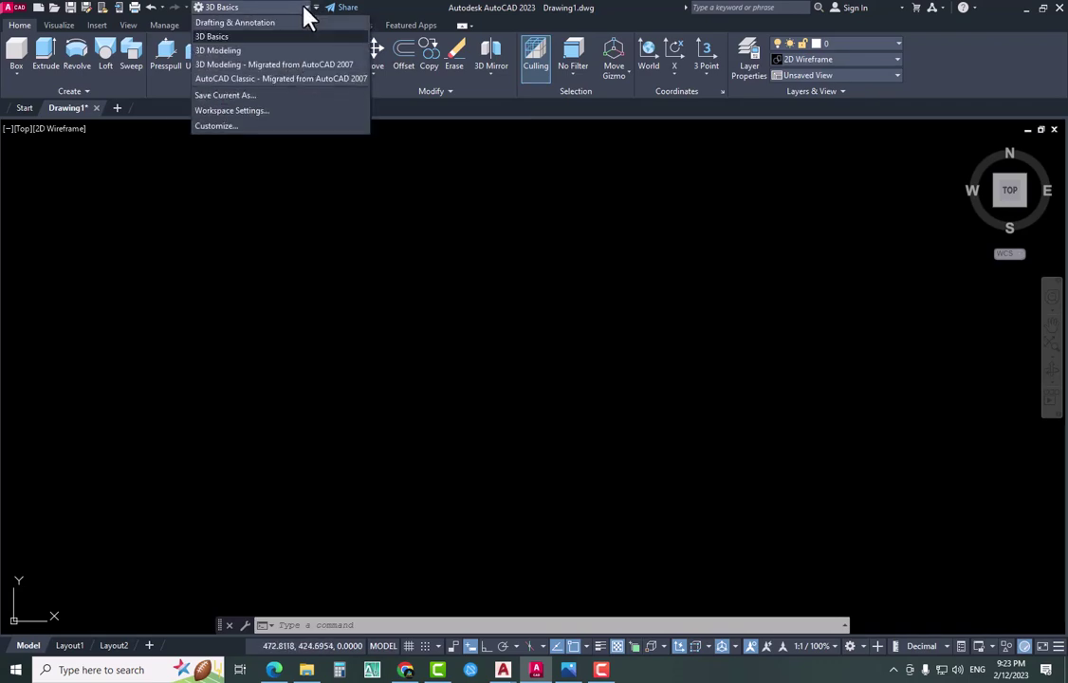
left_click(276, 52)
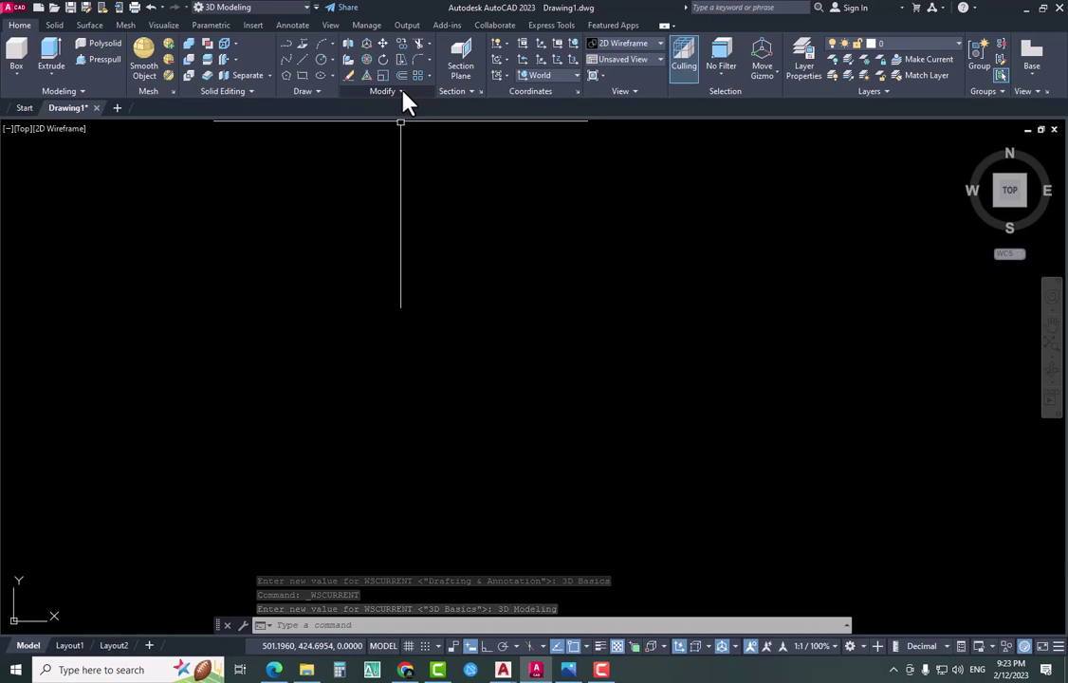
left_click(301, 8)
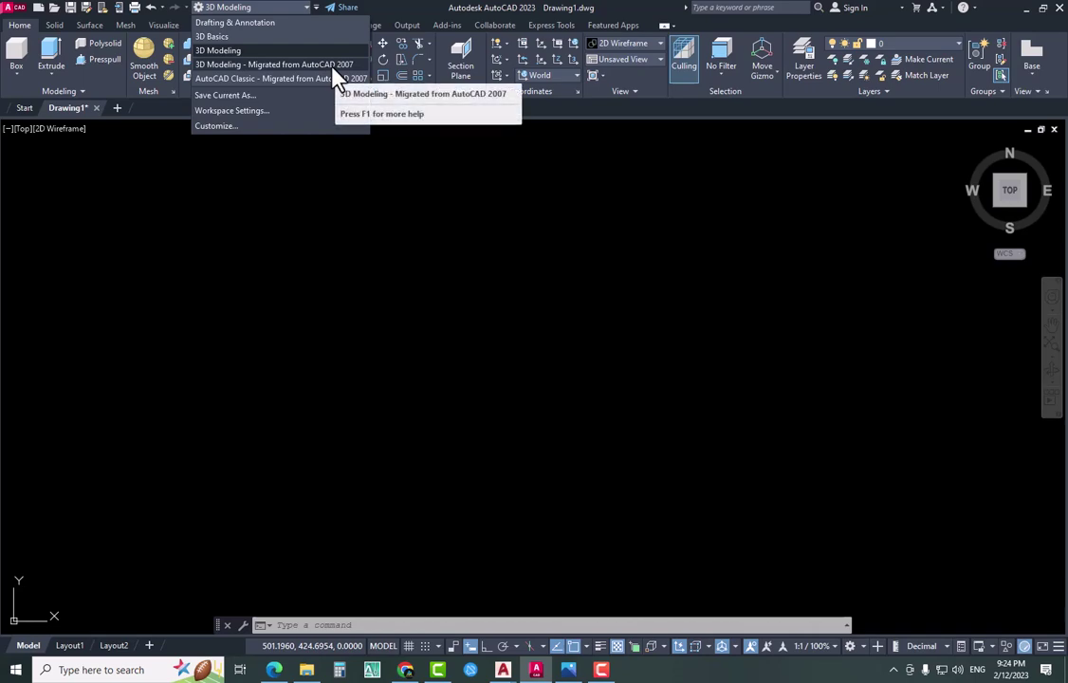
left_click(333, 66)
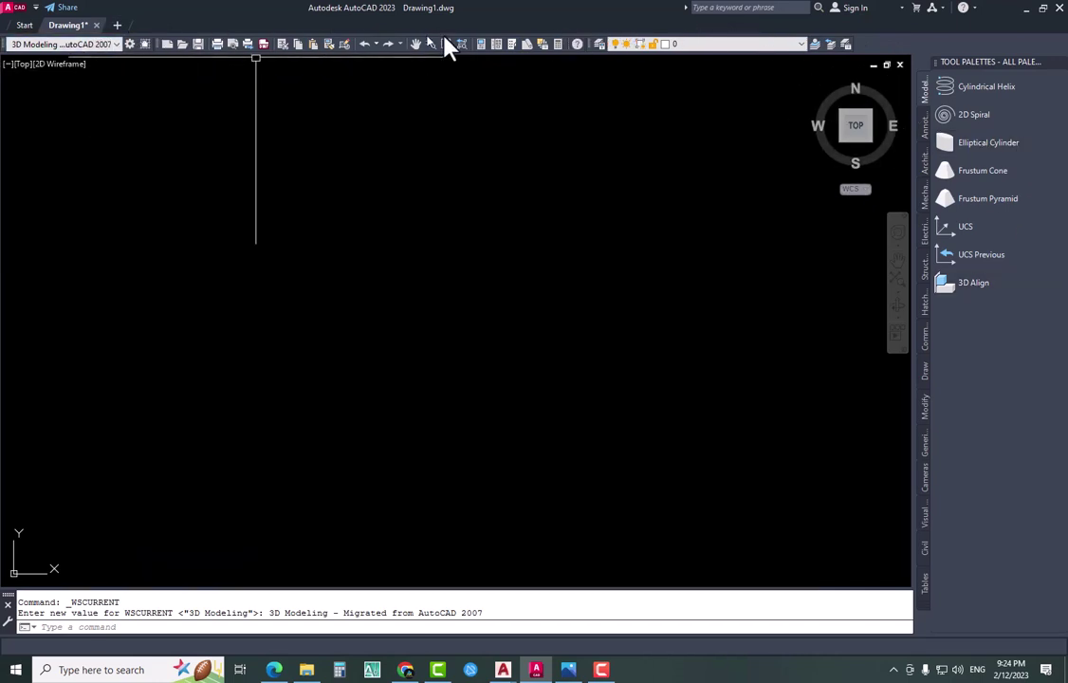
Switch to the AutoCAD Classic - Migrated from AutoCAD 2007 workspace and close the Sheet Set Manager and Tool Palettes
left_click(116, 44)
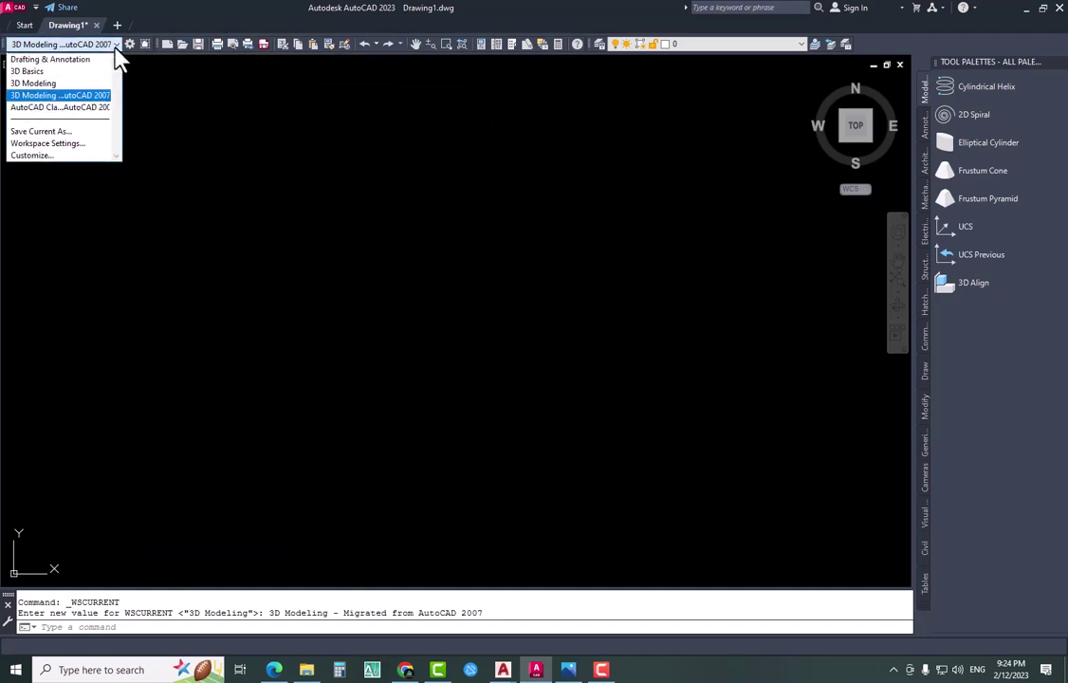
left_click(92, 107)
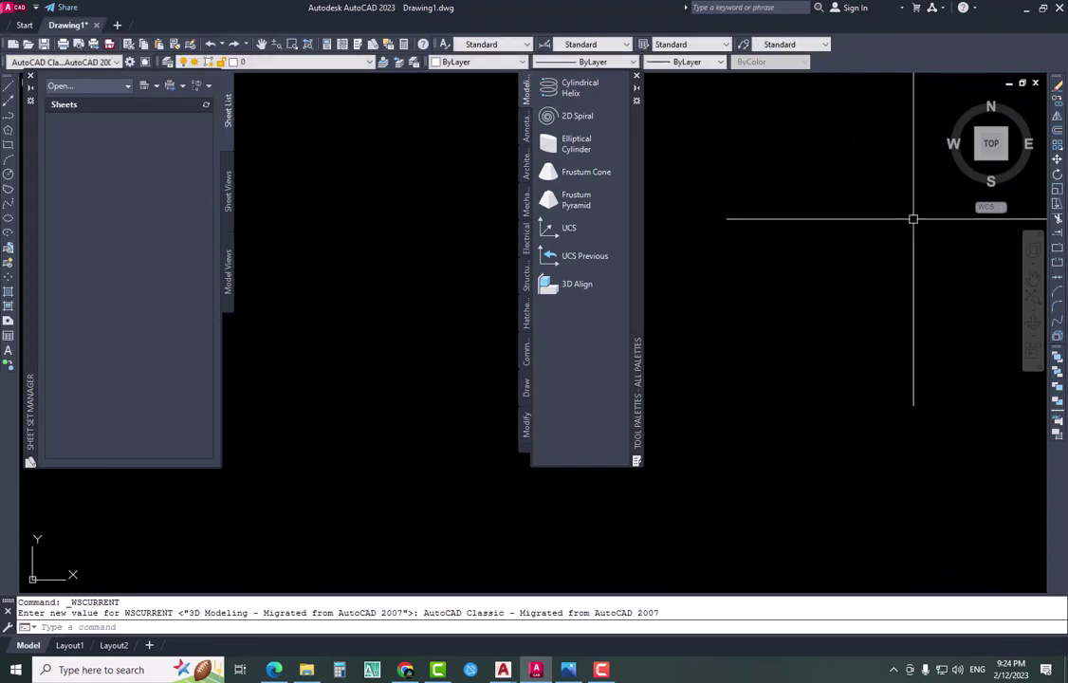
left_click(29, 76)
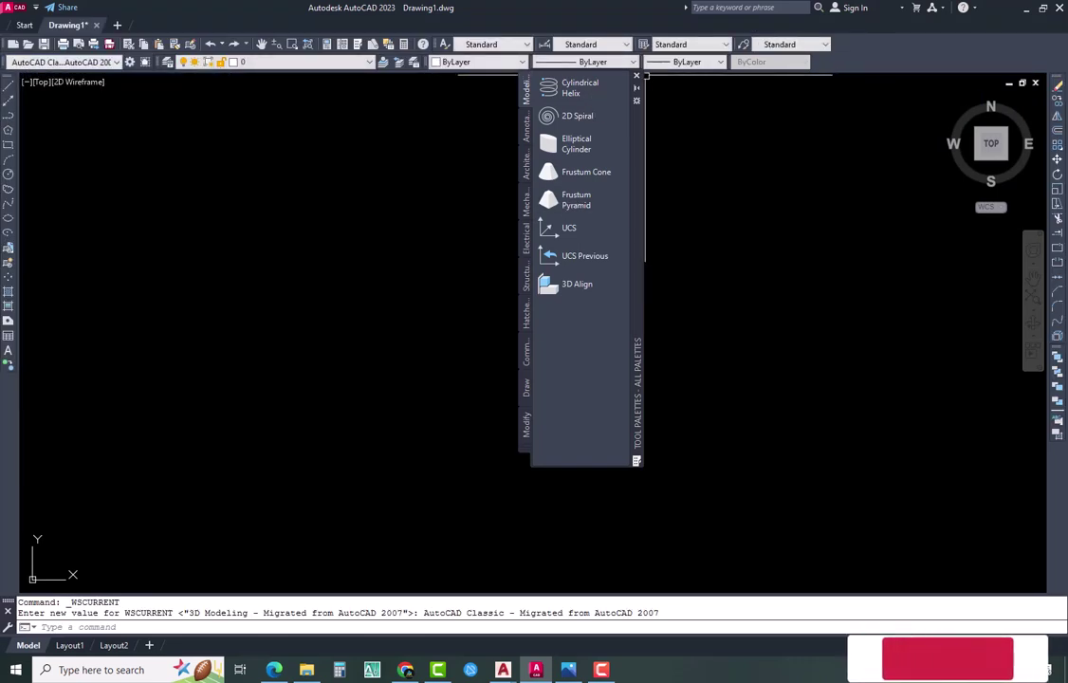
left_click(636, 76)
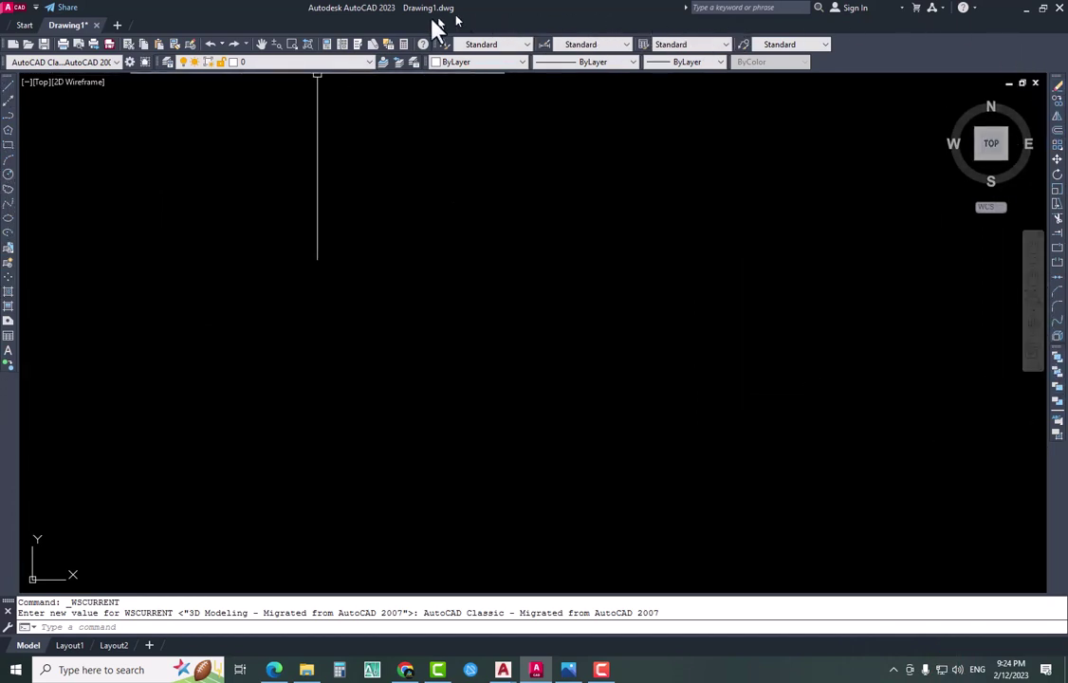
Restore the Drafting & Annotation workspace for Drawing1
left_click(98, 64)
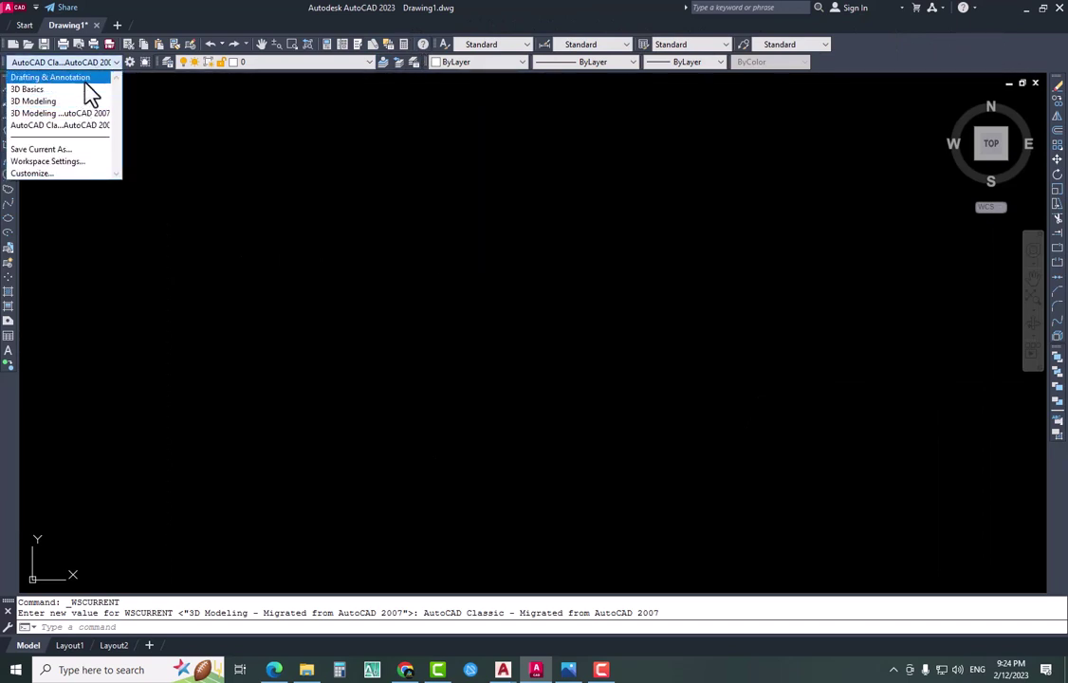
left_click(87, 80)
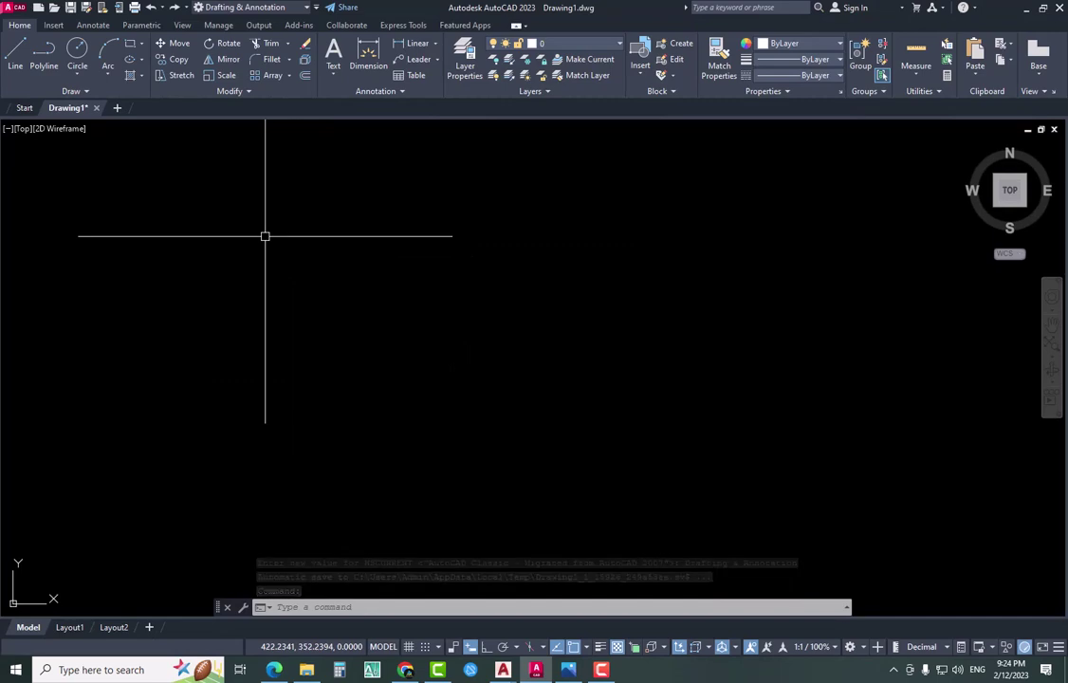
key("Escape")
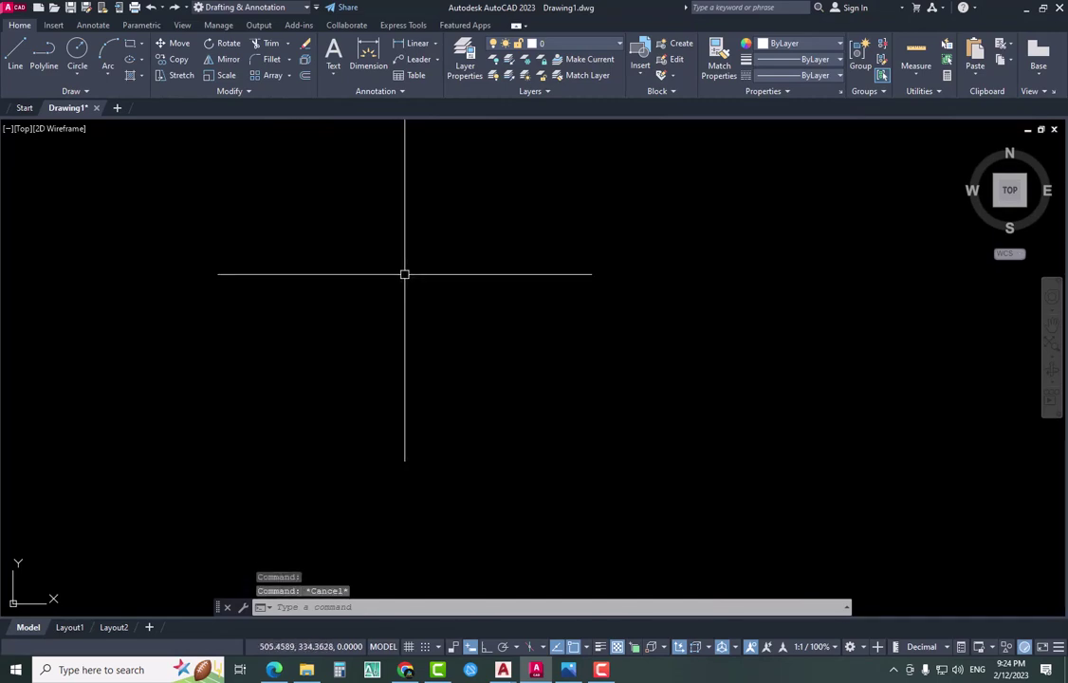
Draw a closed four-sided shape with the Line command in the middle of the drawing area
left_click(21, 60)
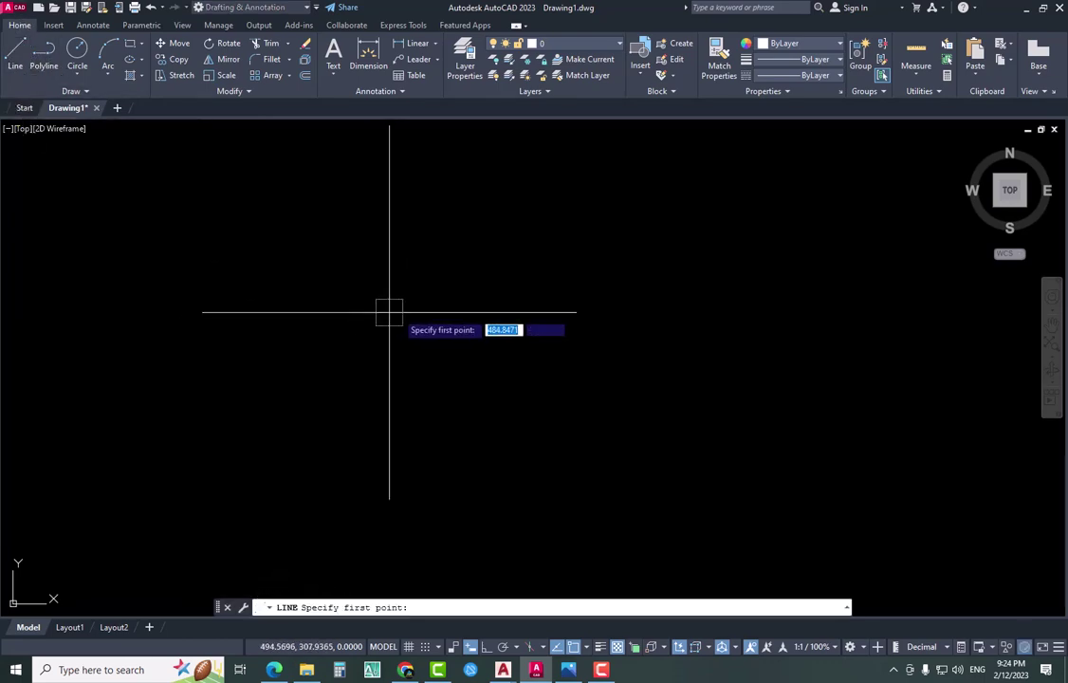
left_click(321, 236)
left_click(320, 433)
left_click(655, 433)
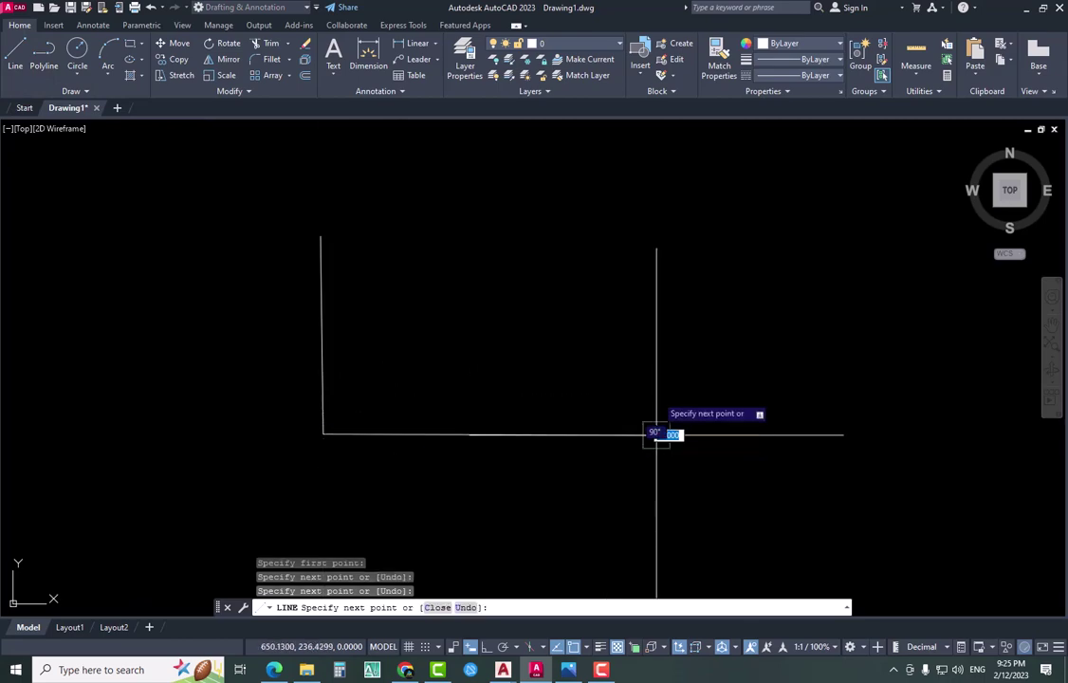
left_click(642, 214)
left_click(321, 236)
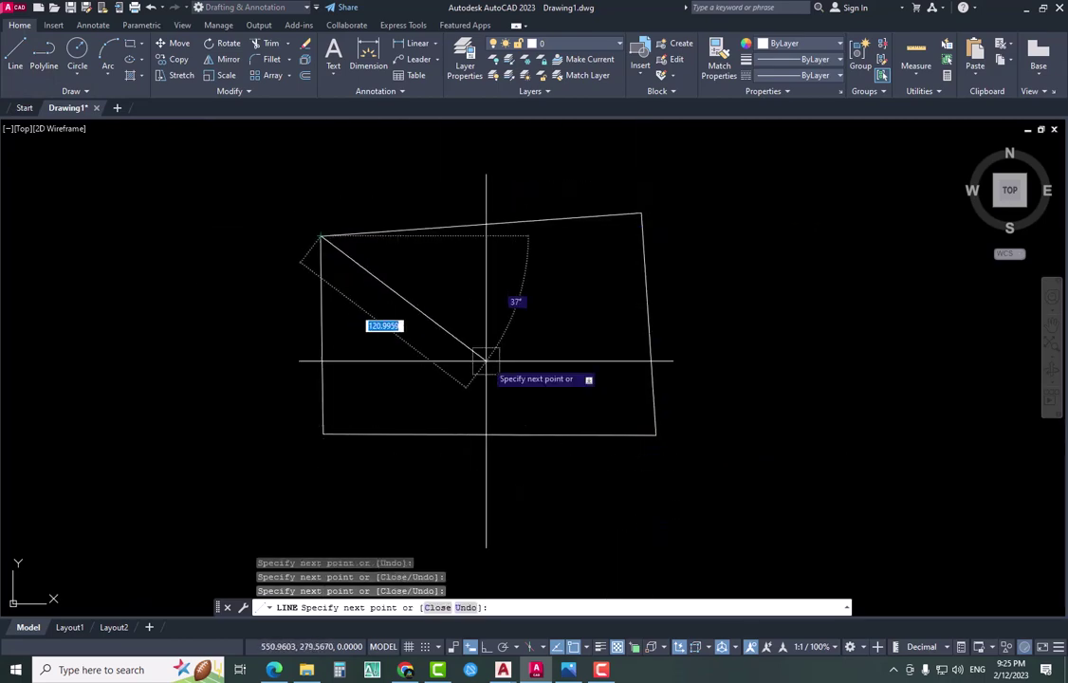
key("Escape")
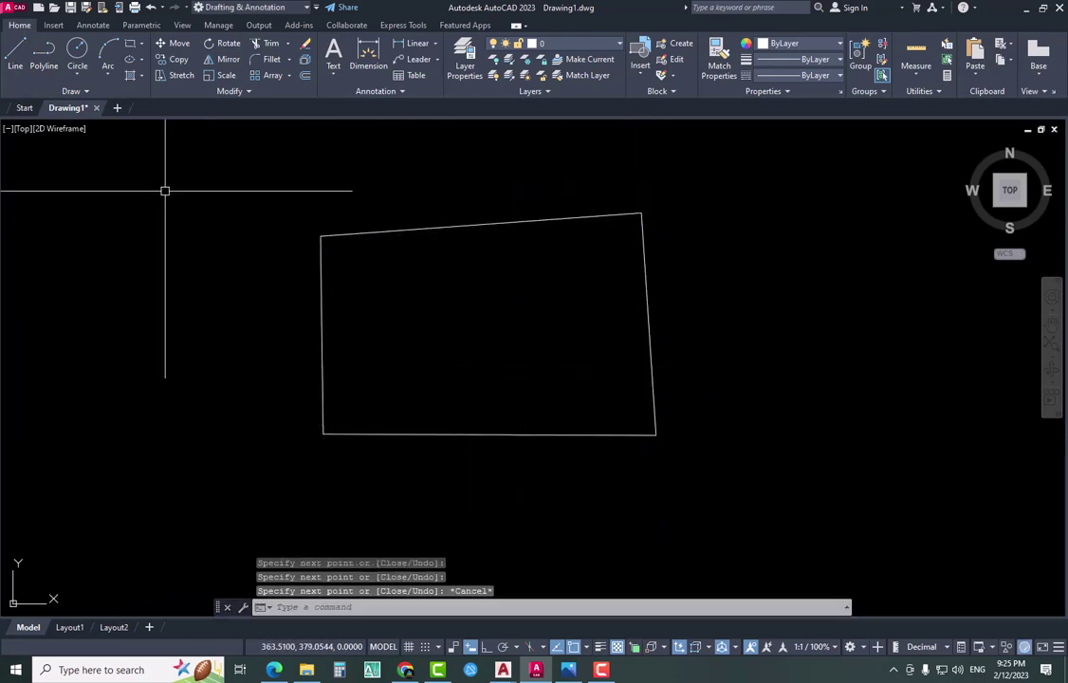
Erase all four lines of the shape with a crossing selection
left_click(710, 190)
left_click(274, 447)
key("Delete")
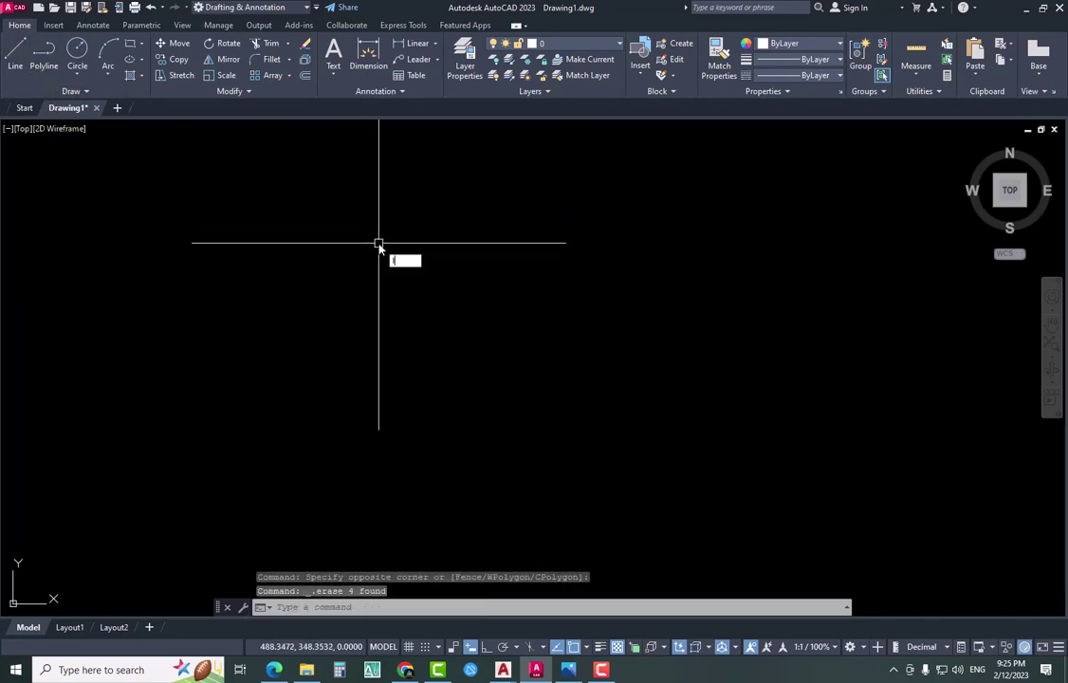
type("l")
key("Return")
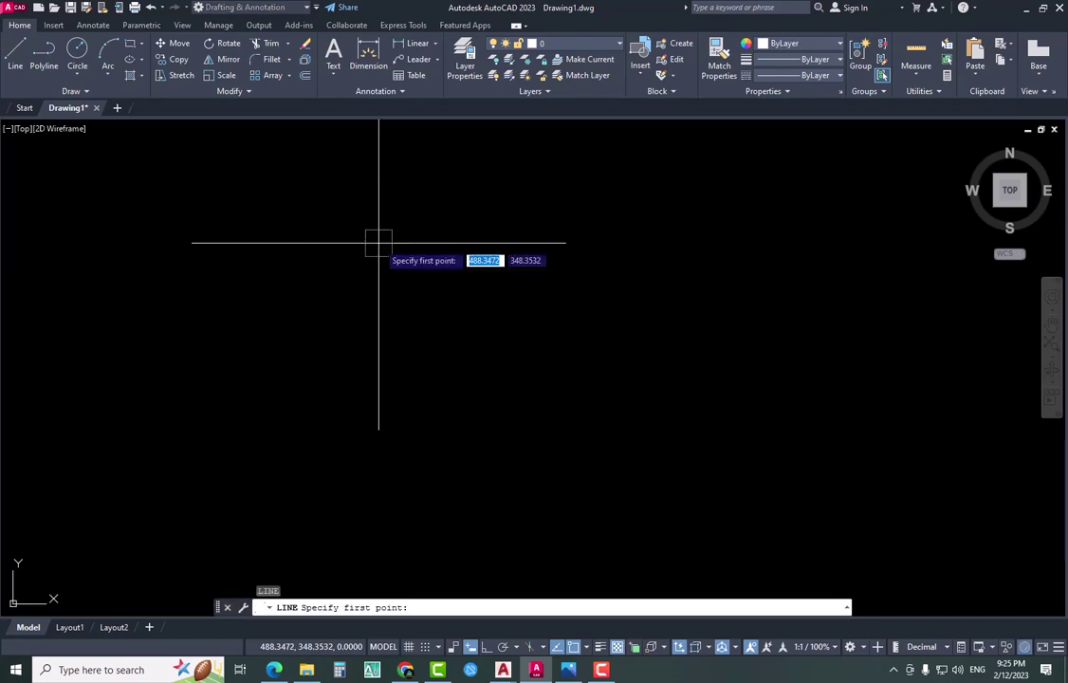
key("Escape")
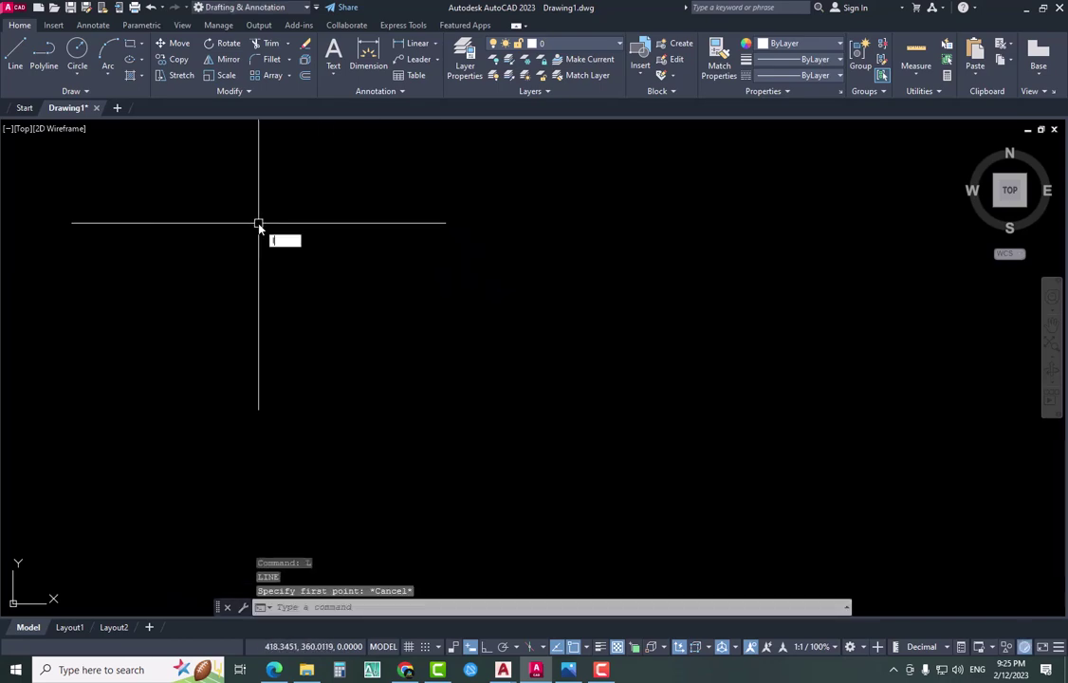
Draw a closed four-sided shape from lines, with a slanted left side and straight bottom, right and top sides, using the L alias
type("l")
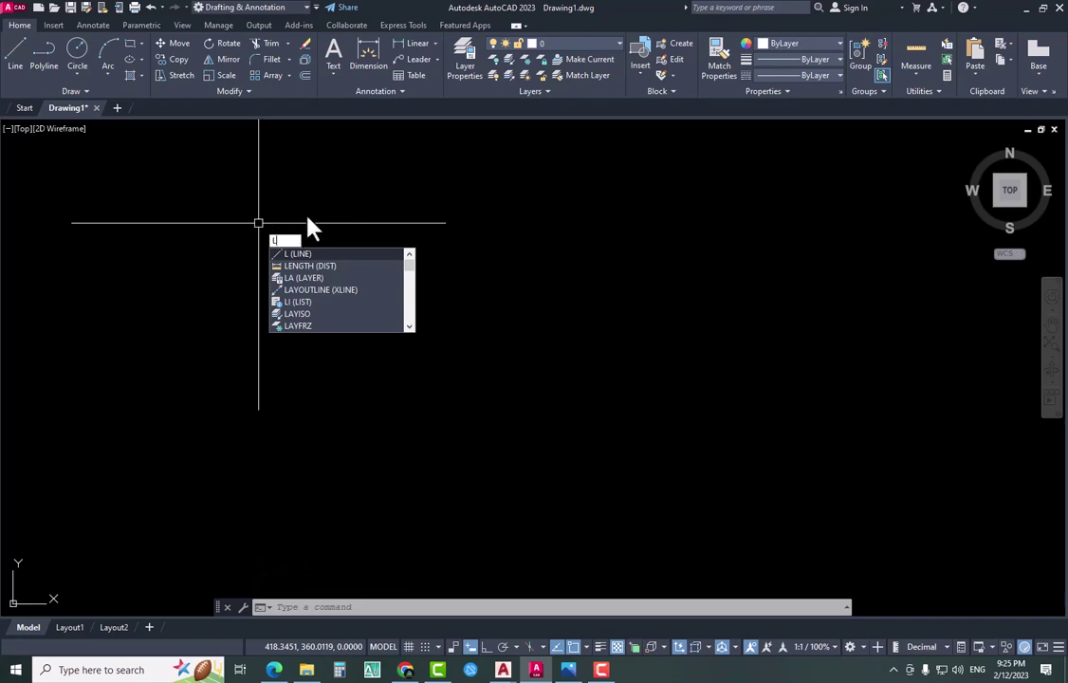
key("Return")
left_click(221, 222)
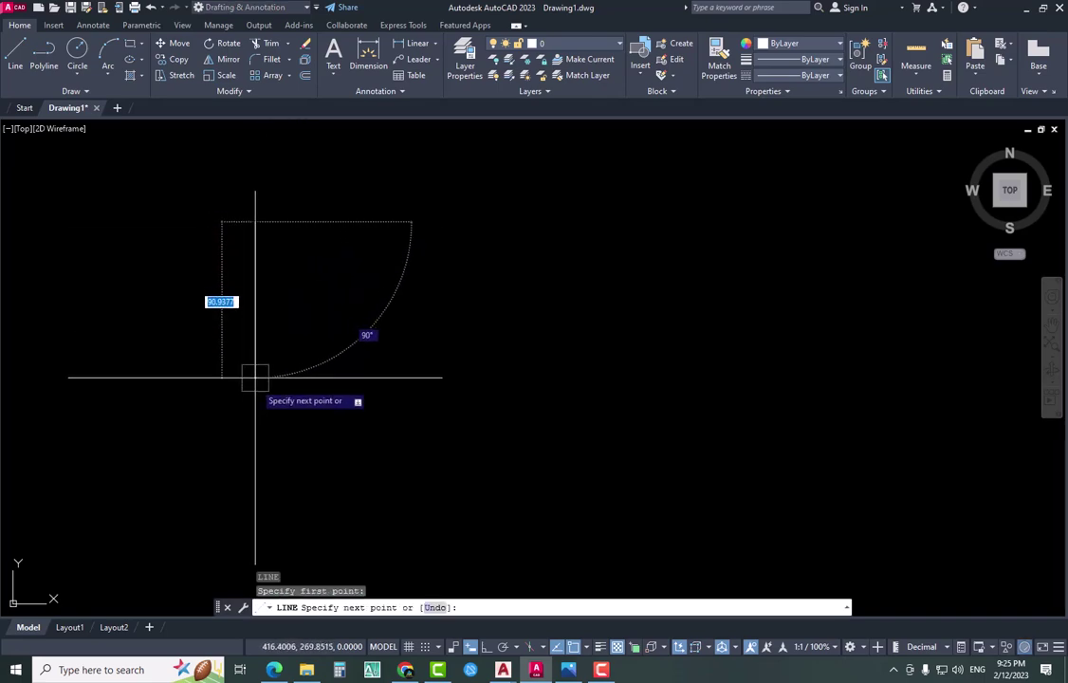
left_click(231, 420)
left_click(578, 420)
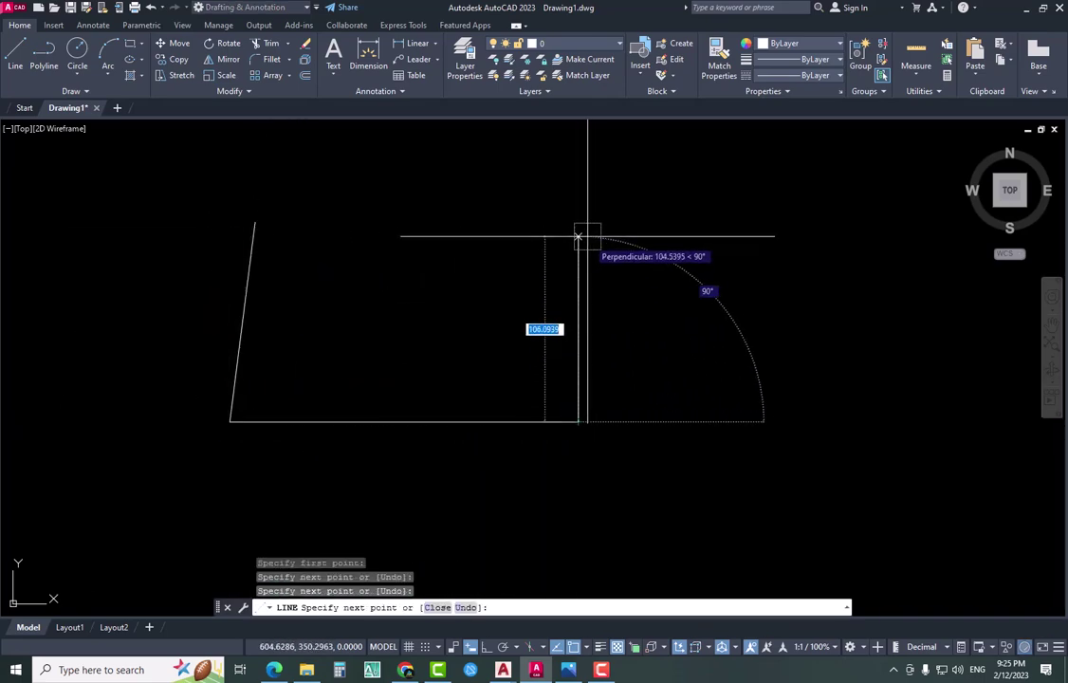
left_click(577, 222)
left_click(258, 222)
key("Escape")
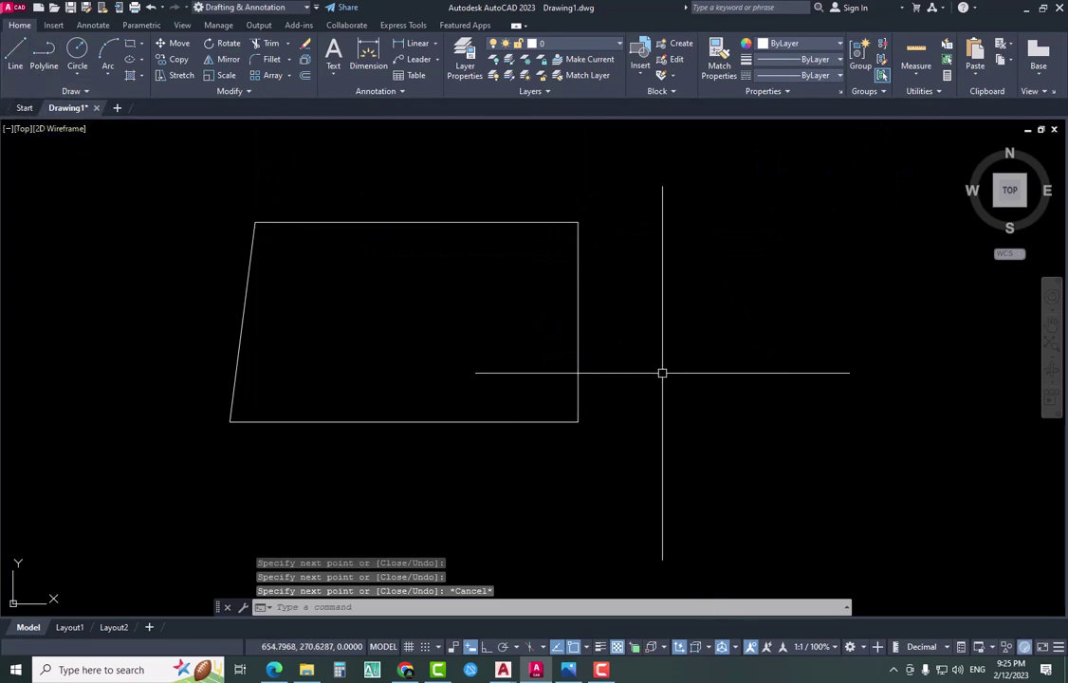
Erase the four lines of the shape with the slanted side
left_click(631, 196)
left_click(131, 446)
key("Delete")
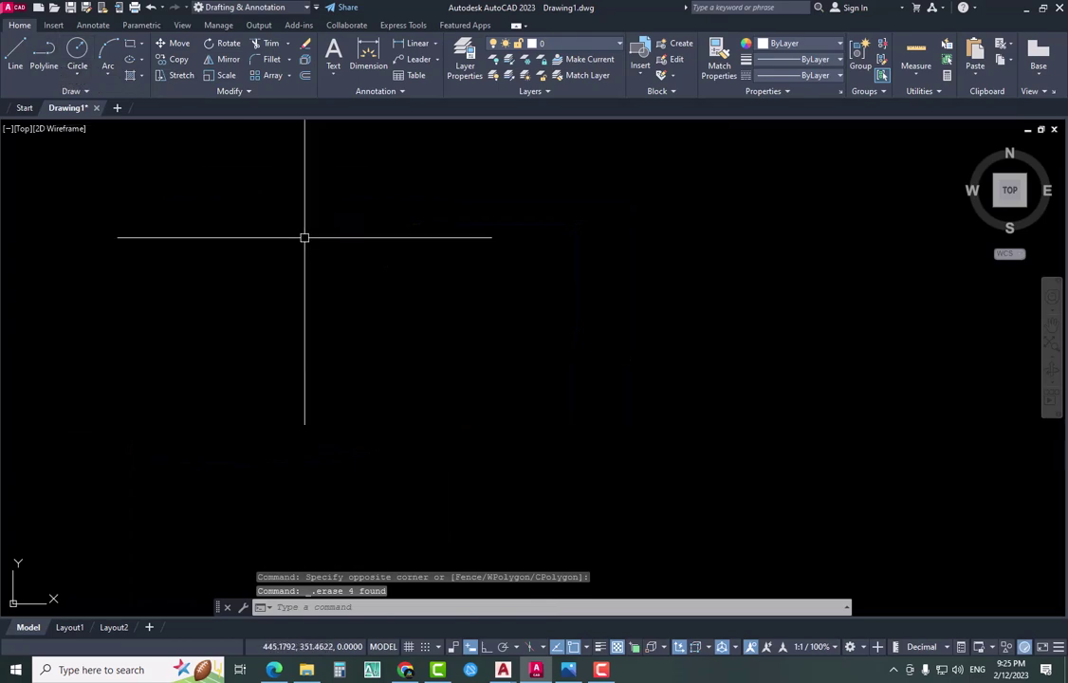
Draw a closed four-sided wedge with the Polyline command, narrow on the left and wide on the right
left_click(44, 57)
left_click(247, 301)
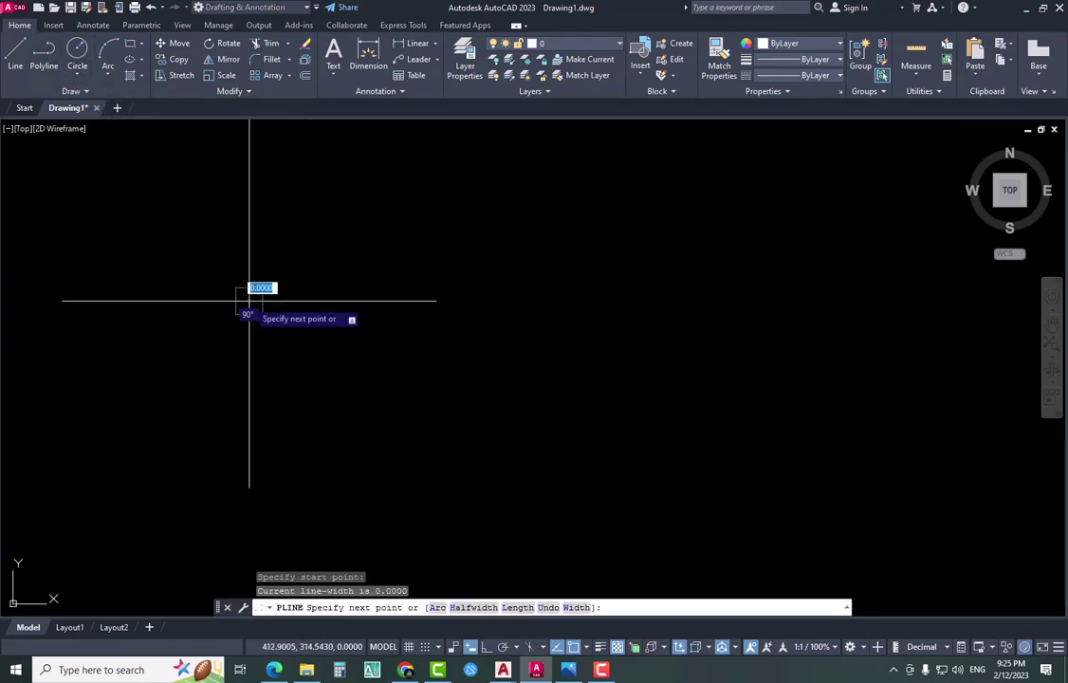
left_click(602, 229)
left_click(563, 385)
left_click(231, 332)
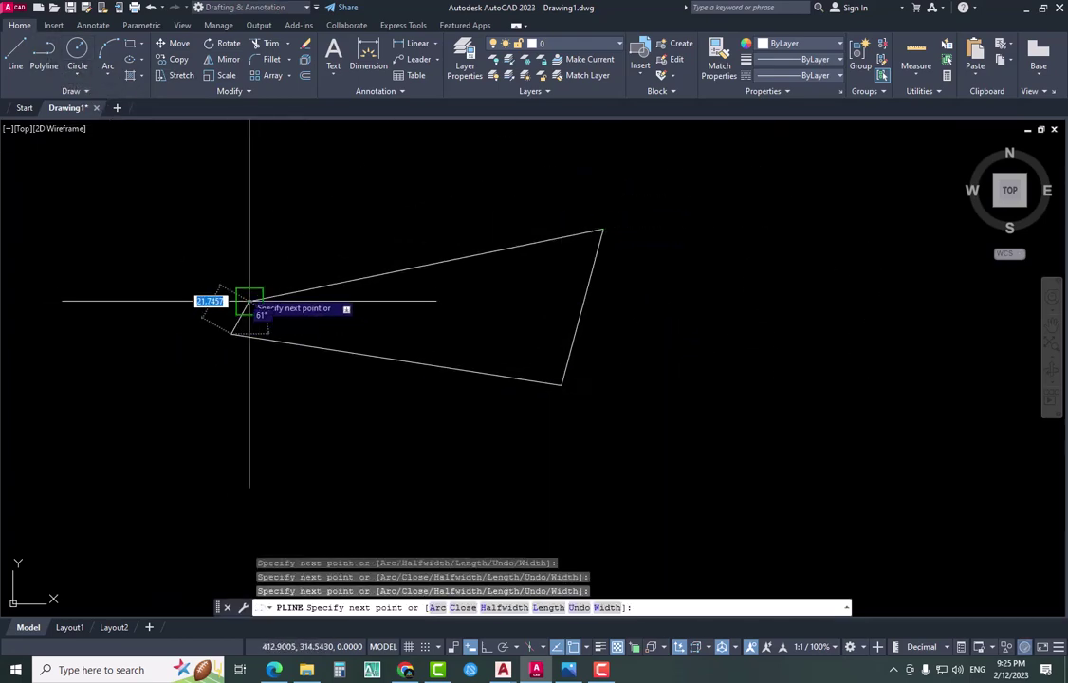
left_click(247, 300)
key("Escape")
Erase the wedge-shaped polyline with a crossing selection
left_click(660, 203)
left_click(329, 368)
key("Delete")
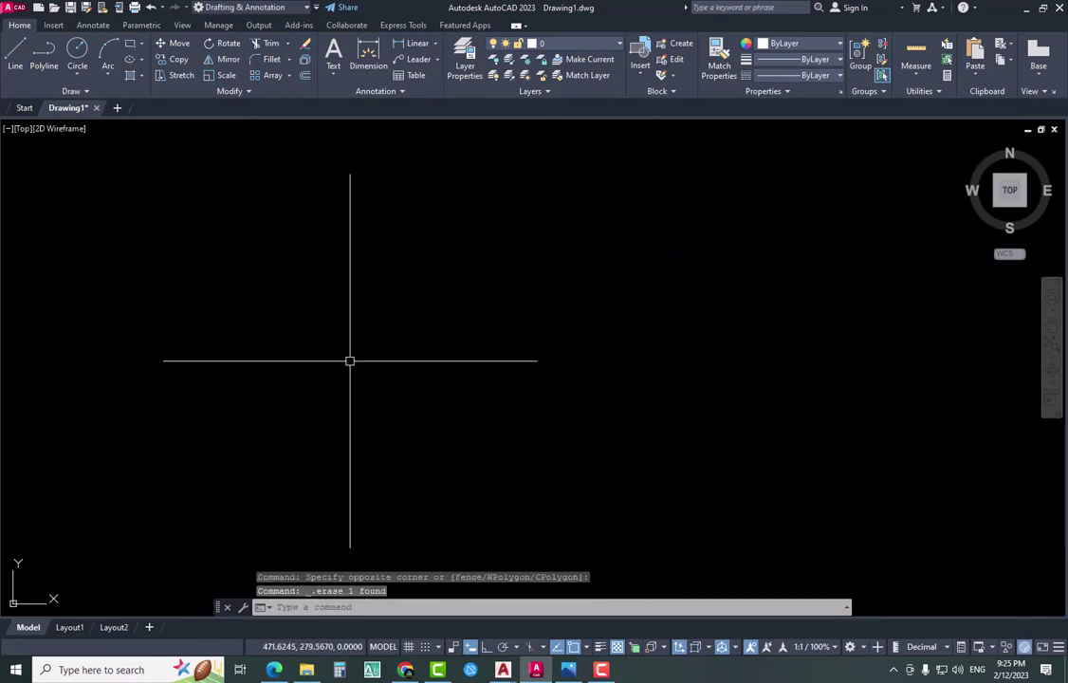
Draw a closed triangle as a polyline pointing left, using the PL alias
type("pl")
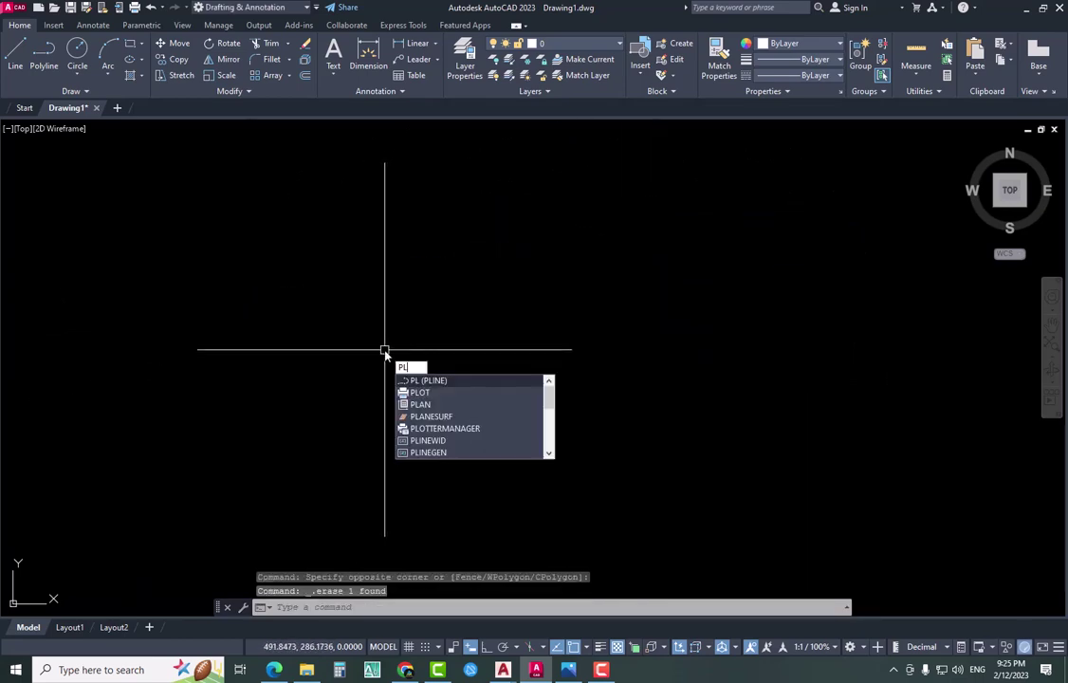
key("Return")
left_click(237, 271)
left_click(612, 349)
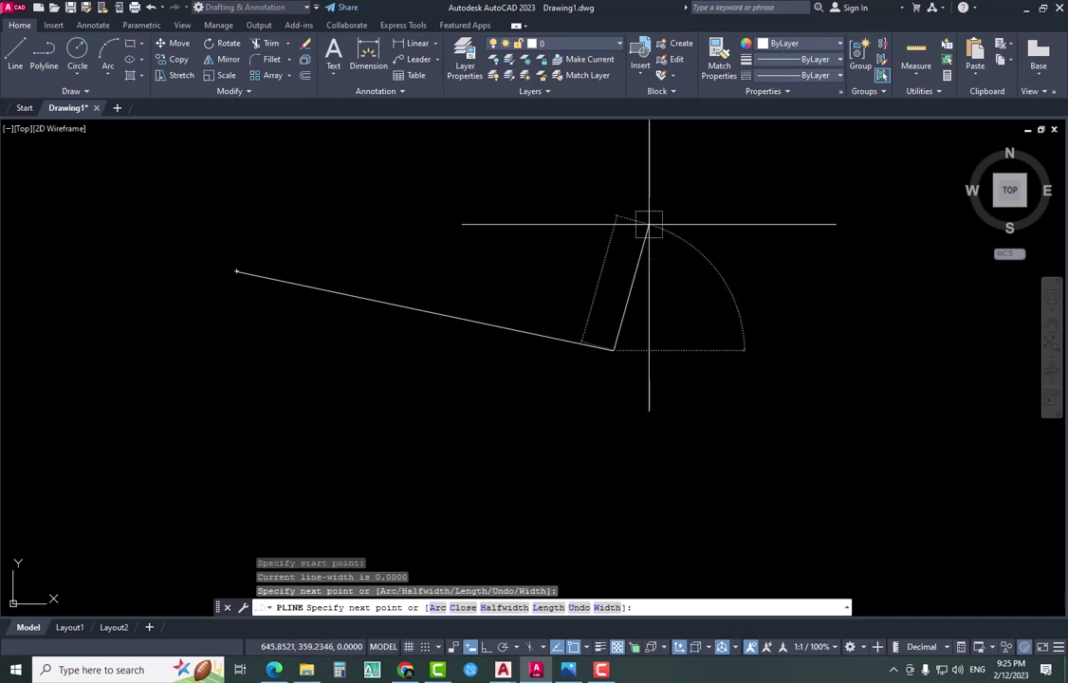
left_click(647, 225)
left_click(236, 271)
key("Escape")
Erase the triangular polyline with a crossing selection
left_click(693, 191)
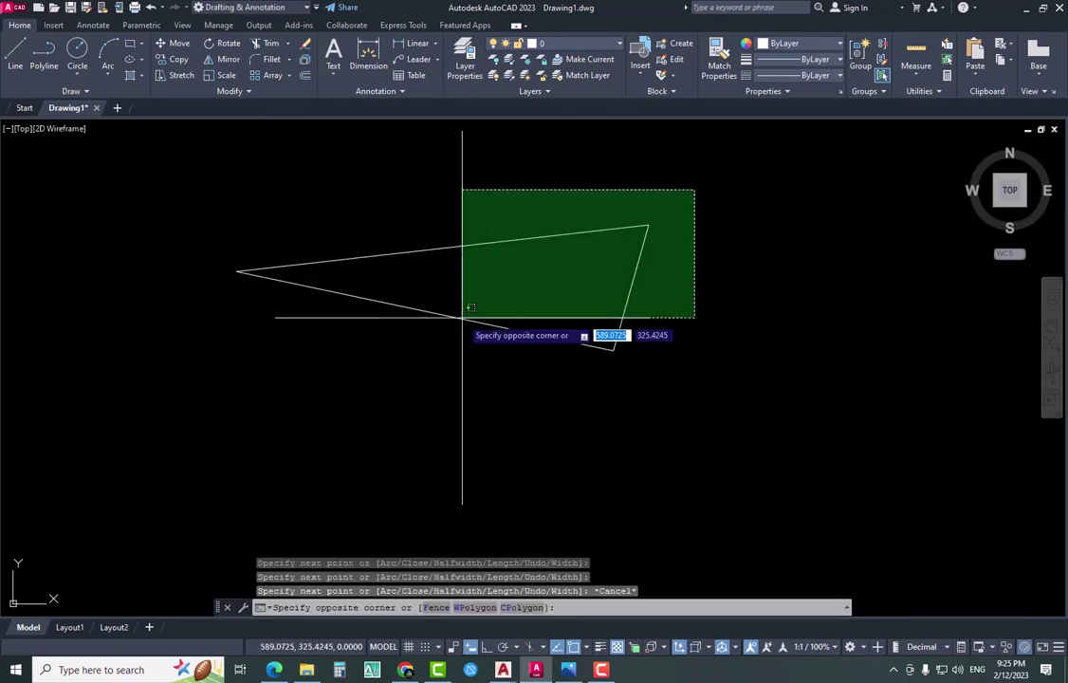
left_click(460, 312)
key("Delete")
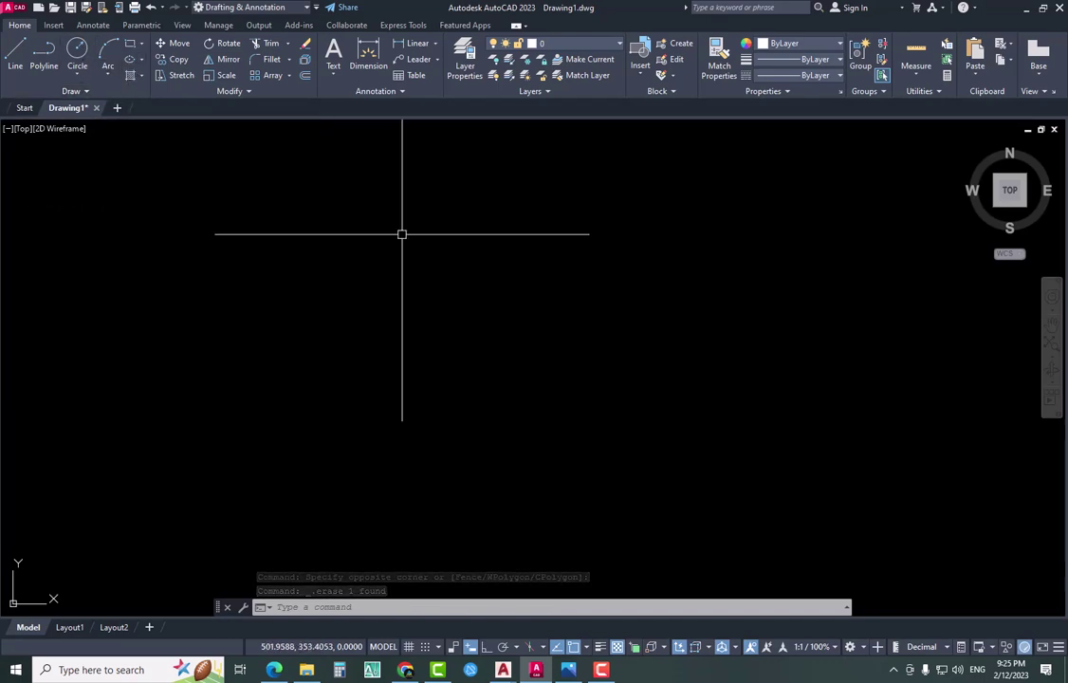
Draw a three-point arc rising from the left to the upper middle of the drawing area, using the A alias
type("a")
key("Return")
left_click(248, 235)
left_click(517, 196)
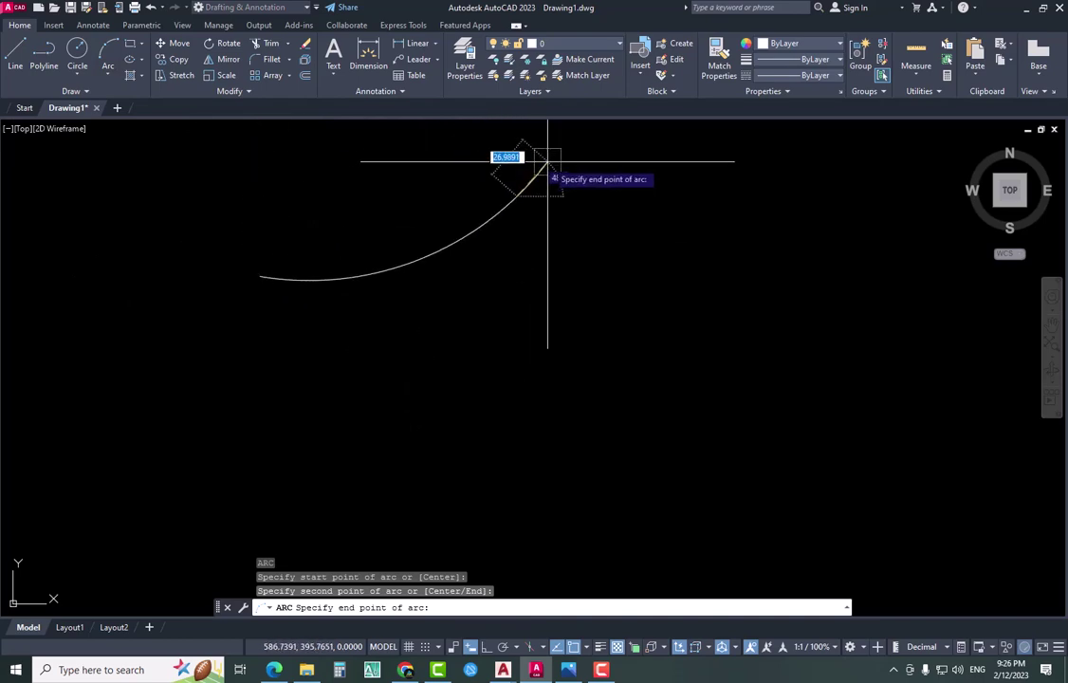
left_click(548, 161)
Erase the three-point arc with a crossing selection
left_click(569, 155)
left_click(153, 375)
key("Delete")
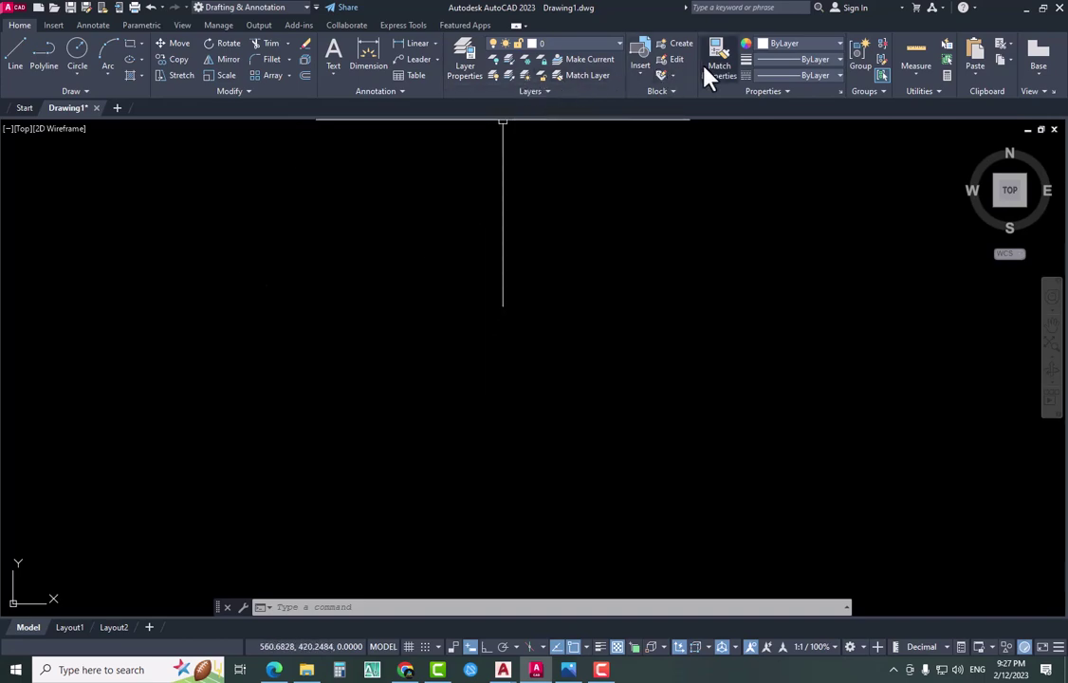
Review the Insert, Annotate, Parametric and View tool sets of the ribbon
left_click(54, 26)
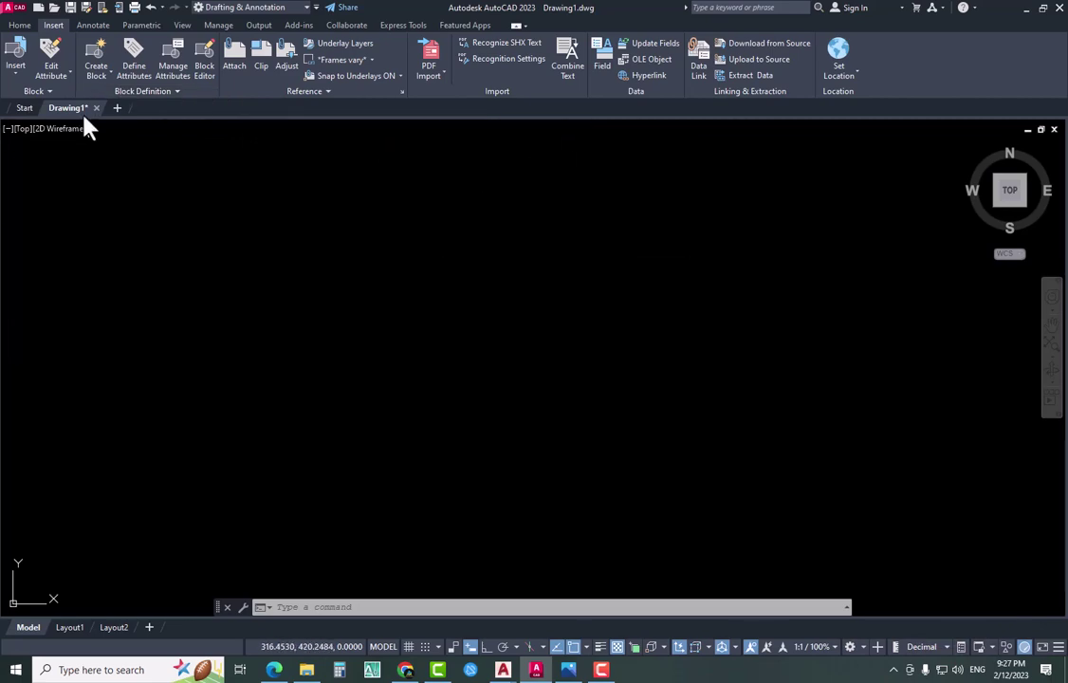
left_click(90, 24)
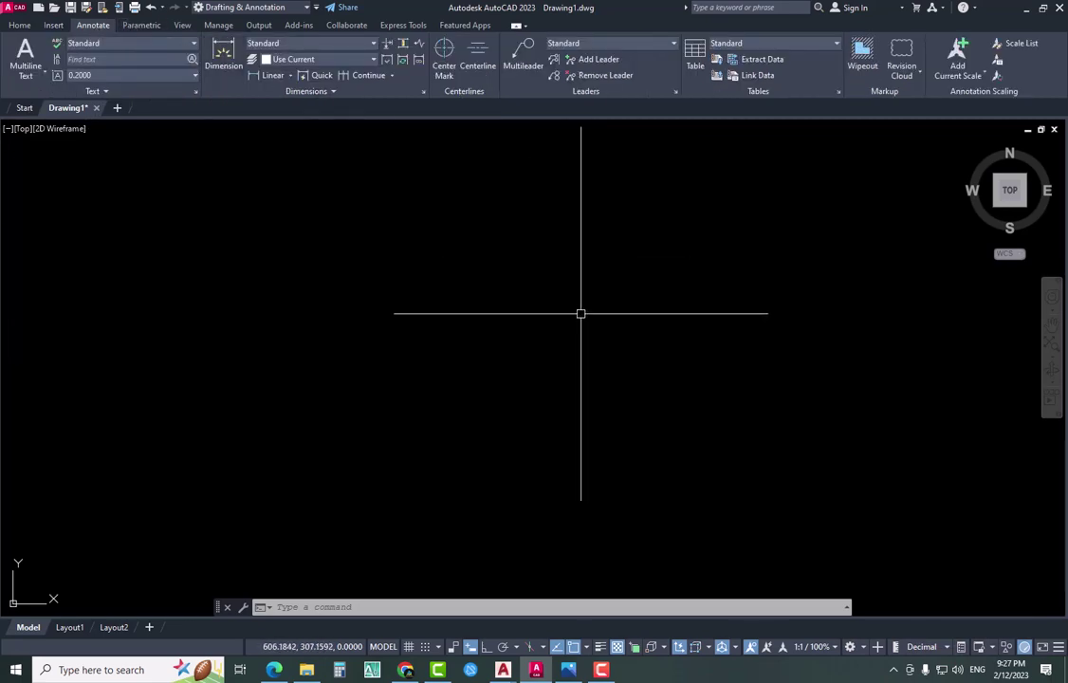
left_click(142, 26)
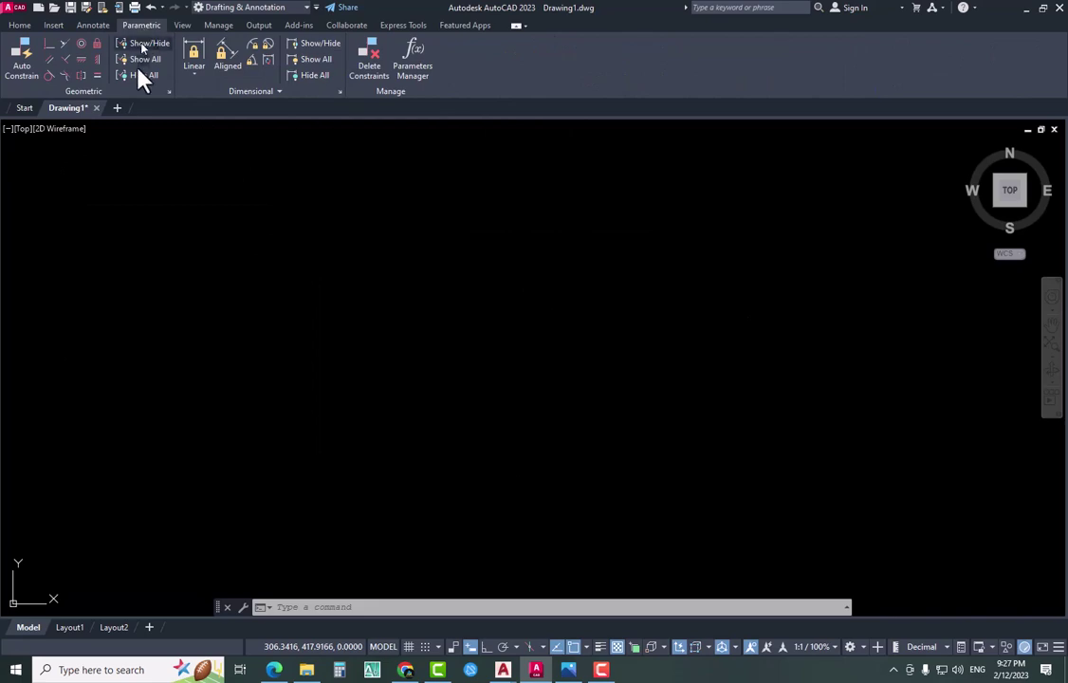
left_click(180, 26)
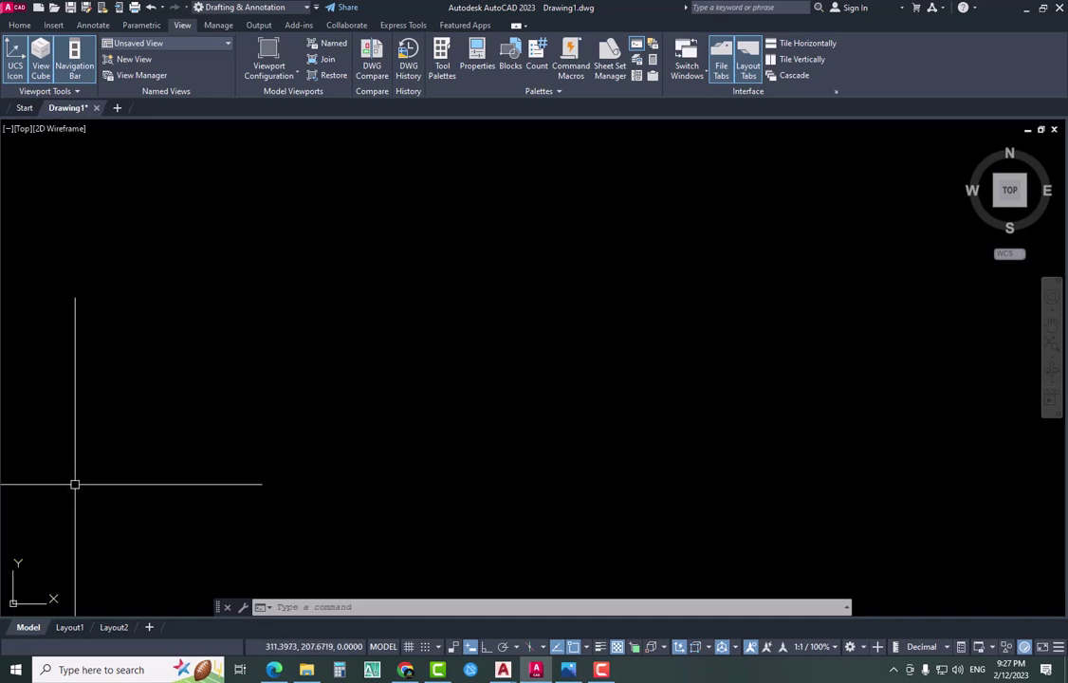
Turn the UCS icon off and back on
left_click(11, 66)
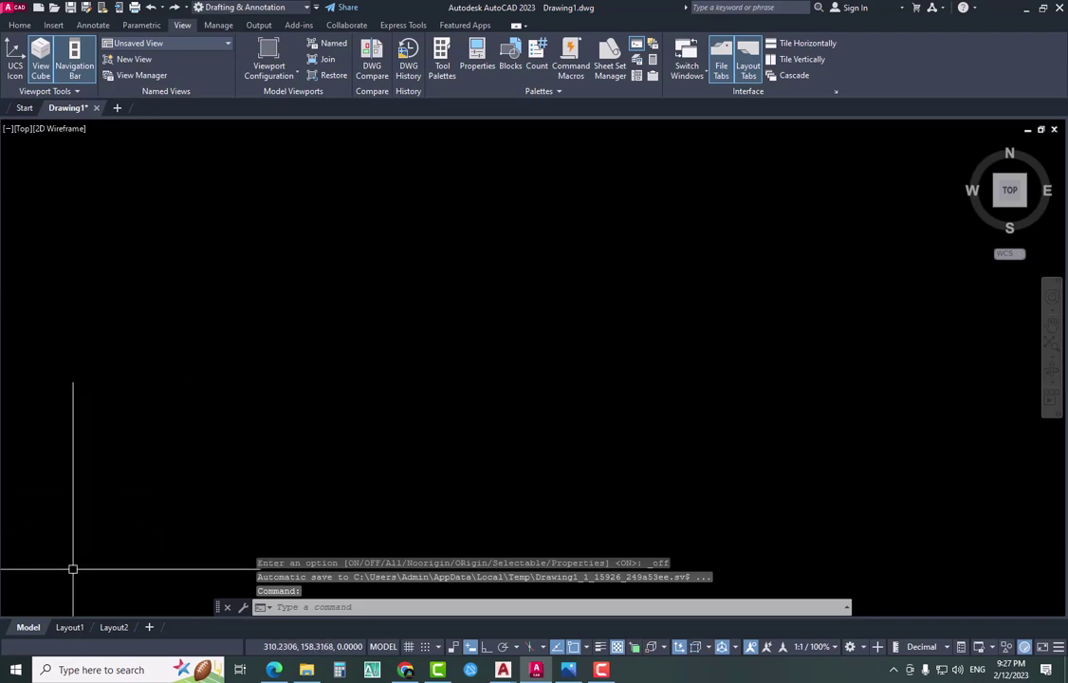
left_click(12, 68)
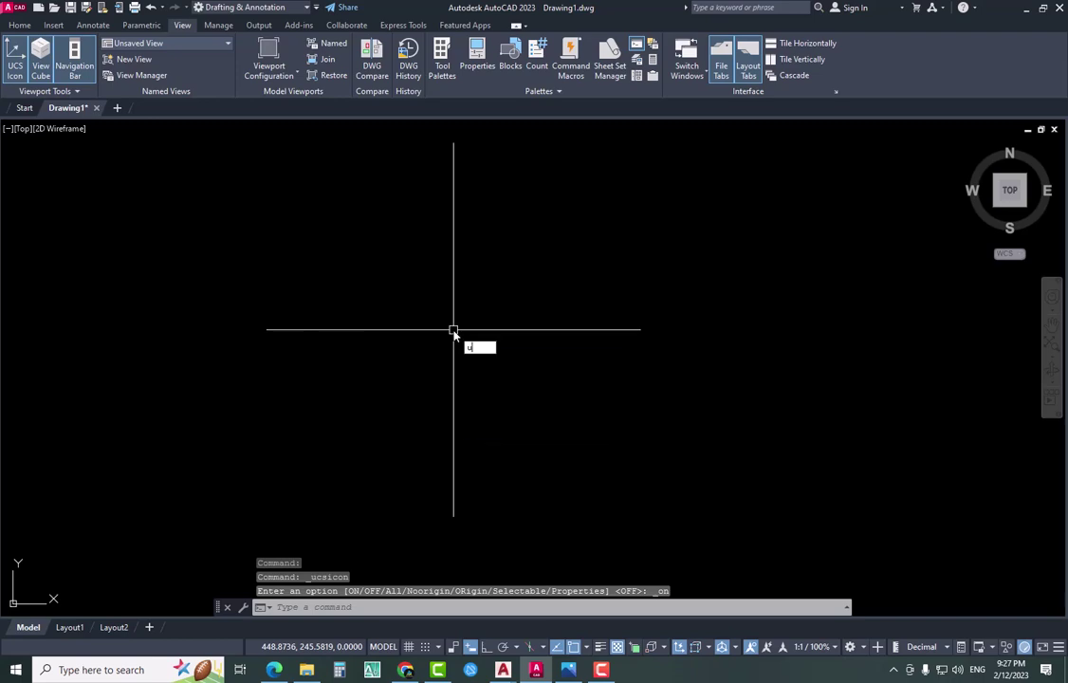
Try to move the UCS origin to a point in the left half of the drawing area with the UCS command
type("cs")
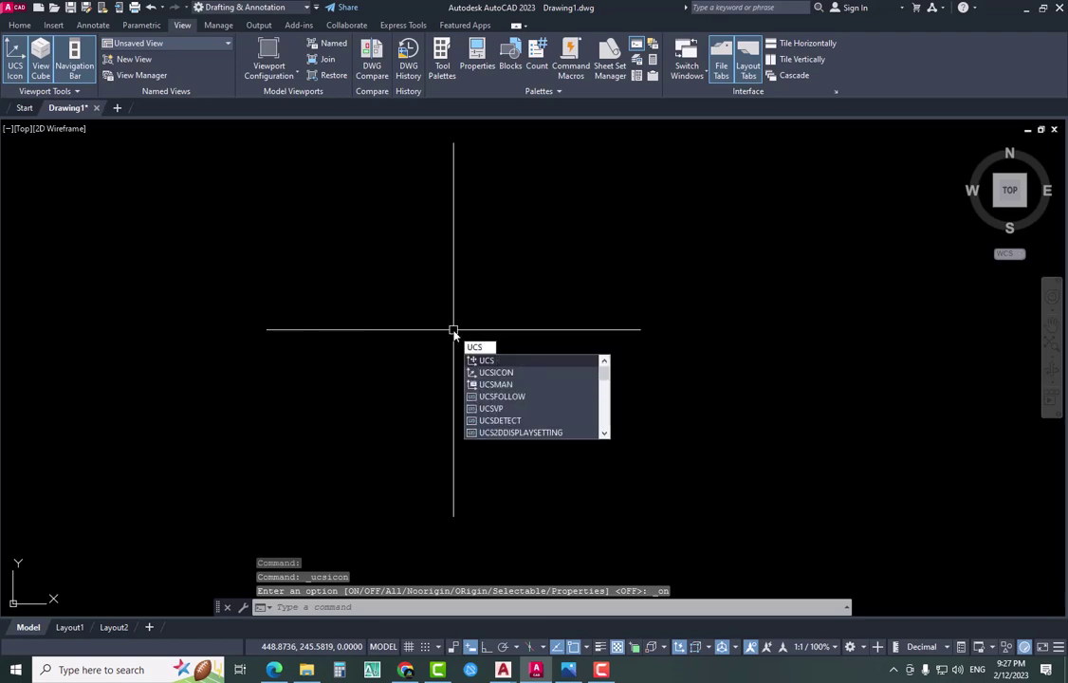
key("Return")
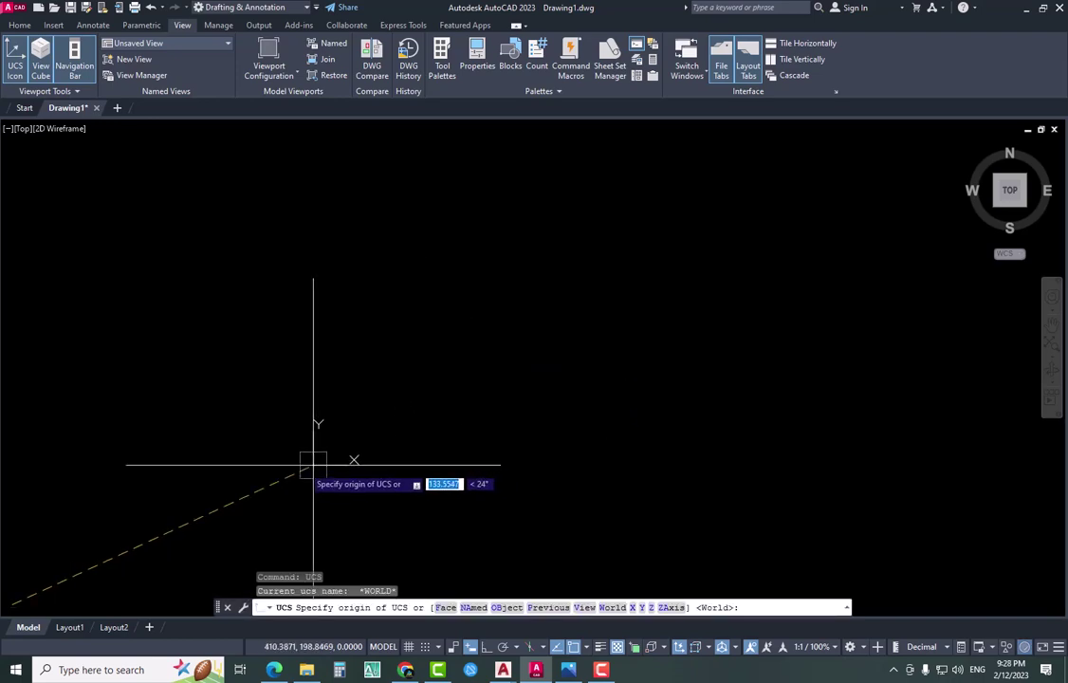
left_click(255, 375)
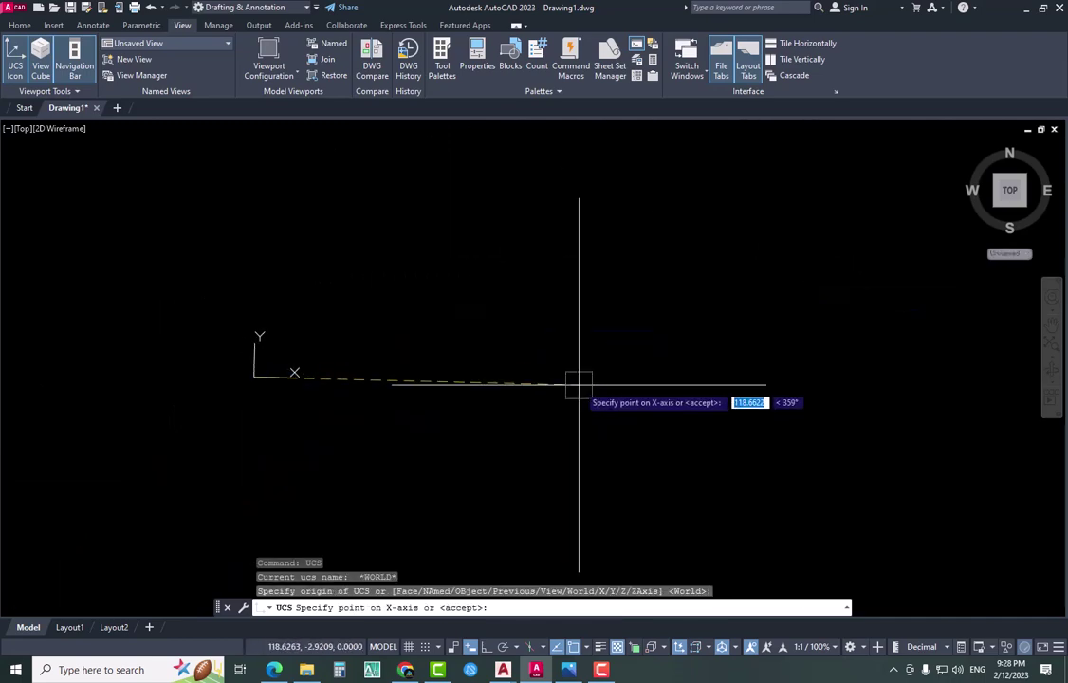
key("Escape")
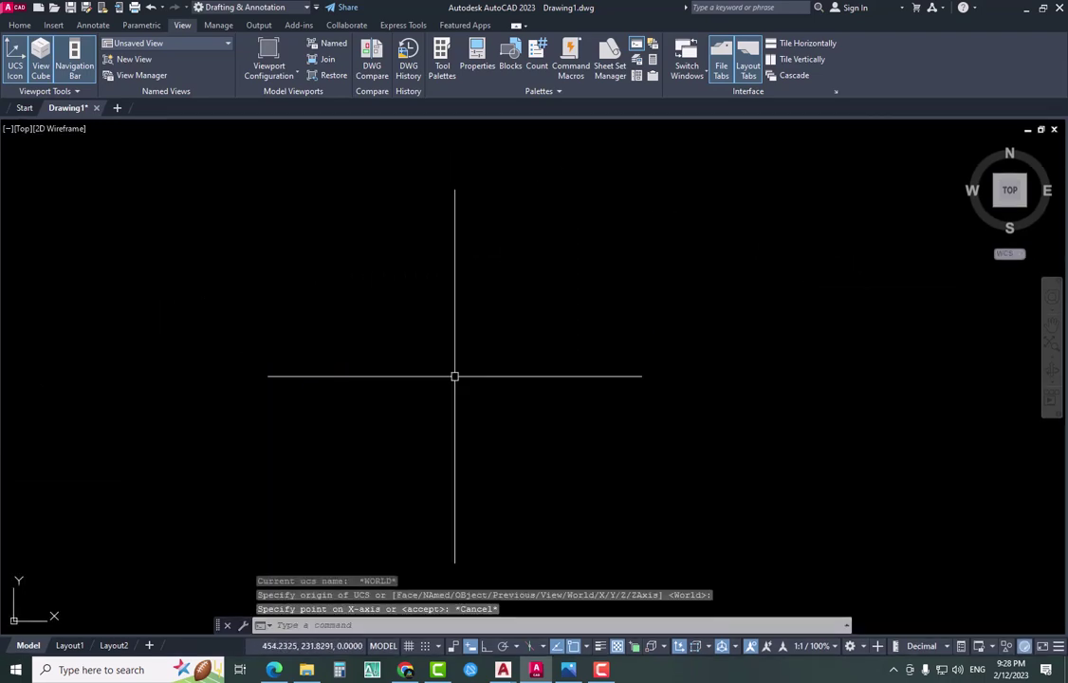
Hide and restore first the UCS icon and then the ViewCube
left_click(20, 72)
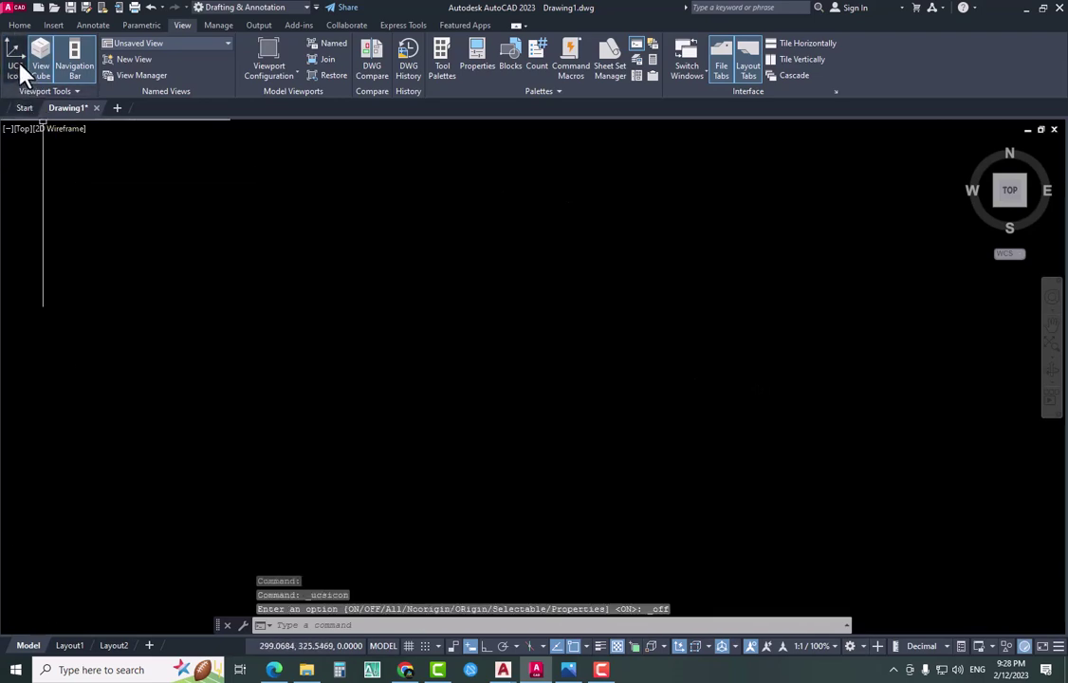
left_click(18, 64)
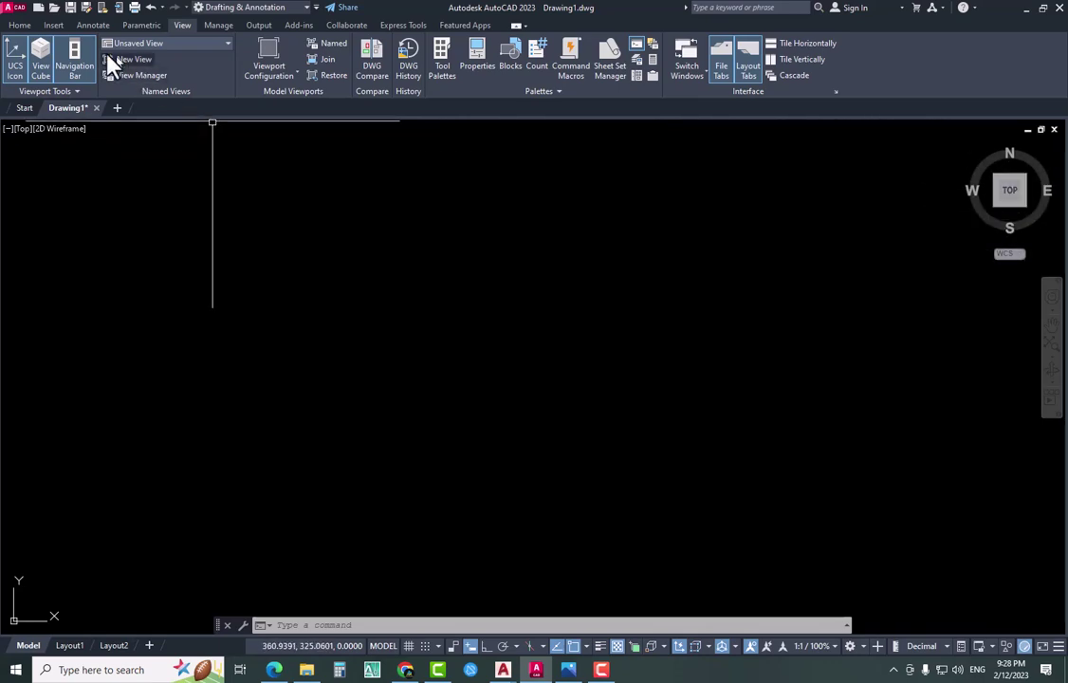
left_click(41, 64)
left_click(41, 65)
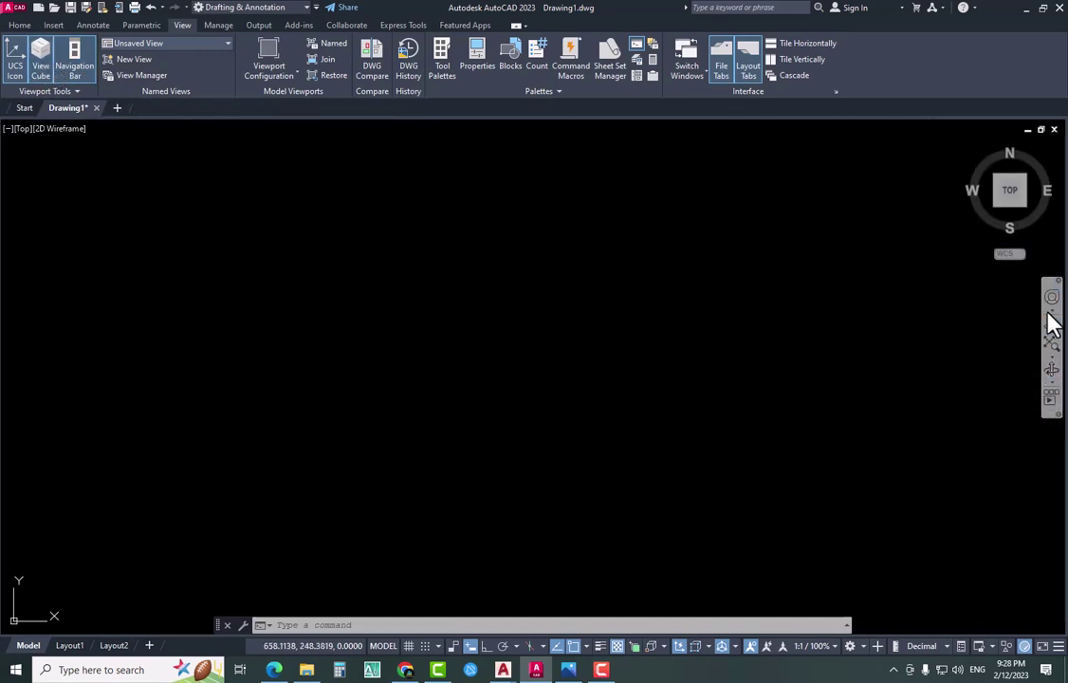
Hide the ViewCube and the navigation bar in the viewport
left_click(42, 65)
left_click(76, 62)
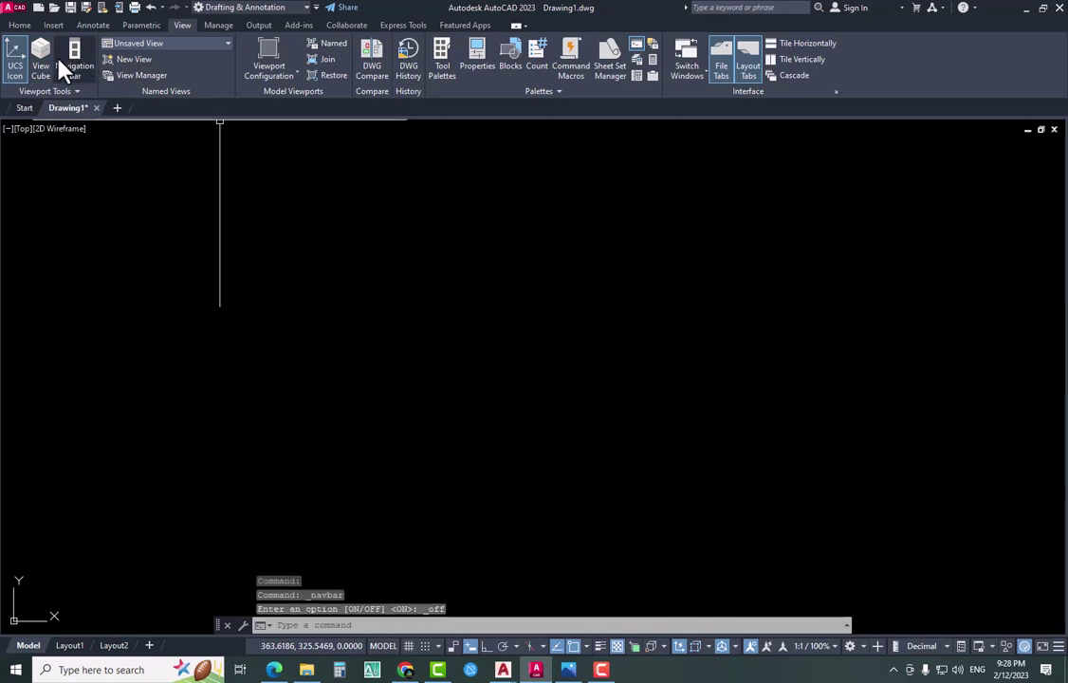
Restore the navigation bar and the ViewCube in the viewport
left_click(80, 66)
left_click(43, 66)
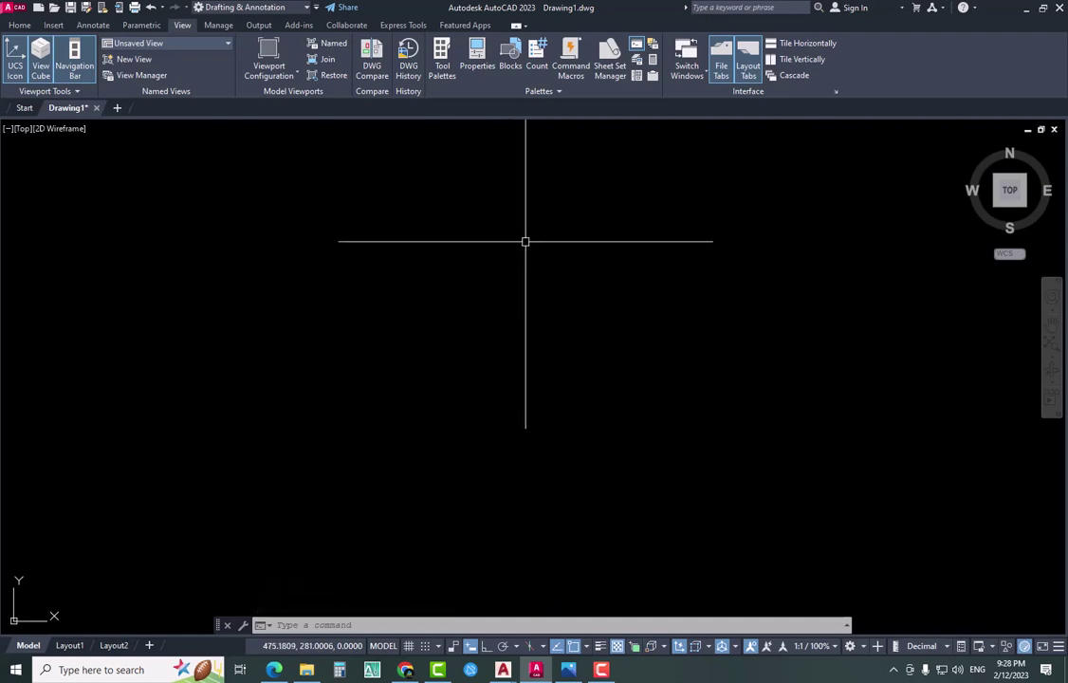
Show the Express Tools commands and review the customization options of the Quick Access Toolbar
left_click(413, 25)
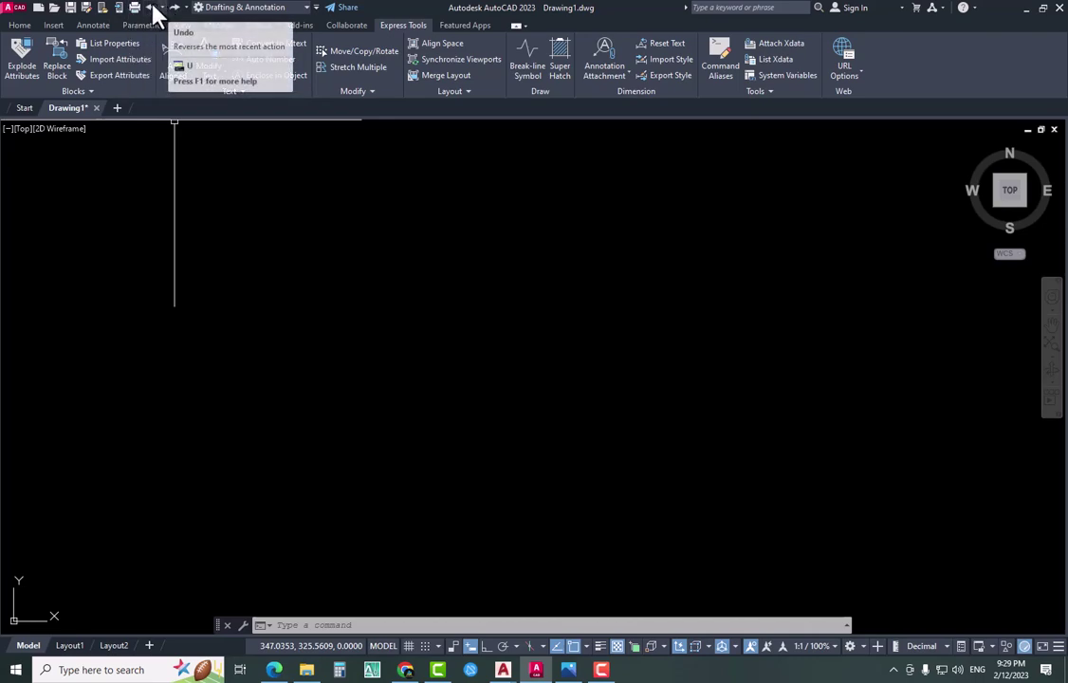
left_click(311, 7)
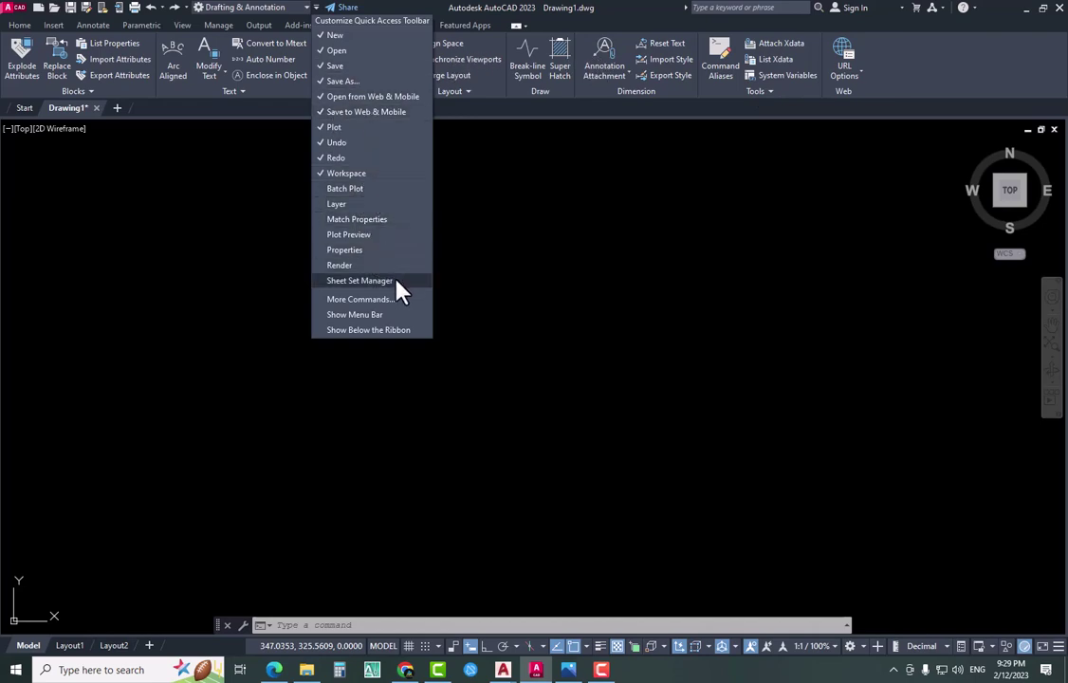
left_click(317, 9)
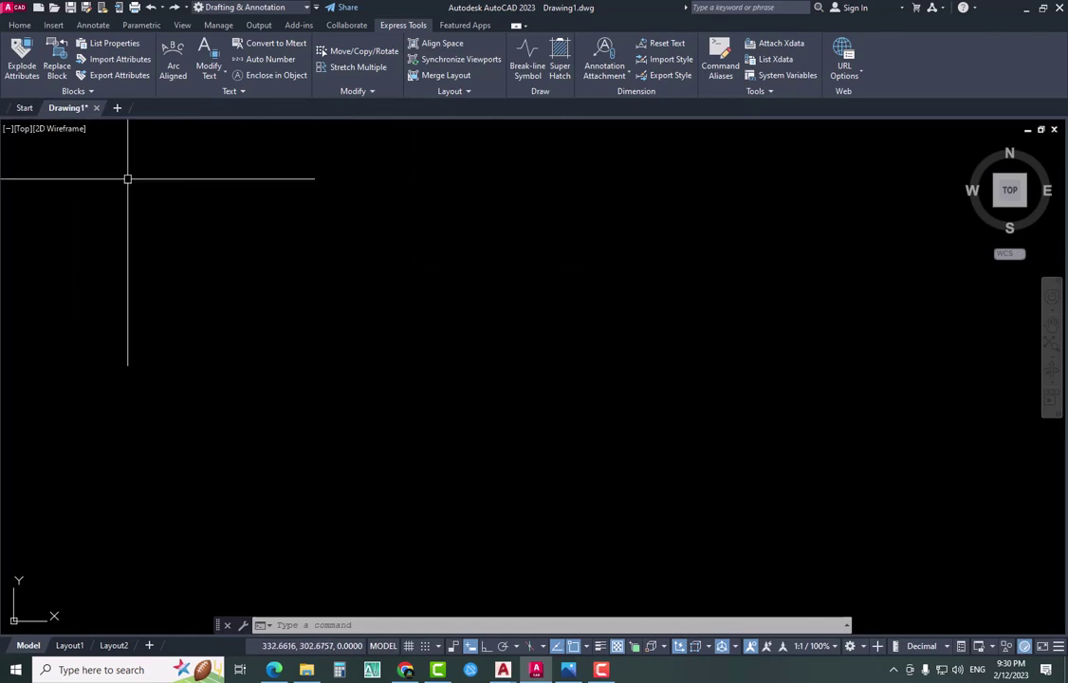
Create additional blank drawings beside Drawing1 and close them again, returning to Drawing1
left_click(117, 109)
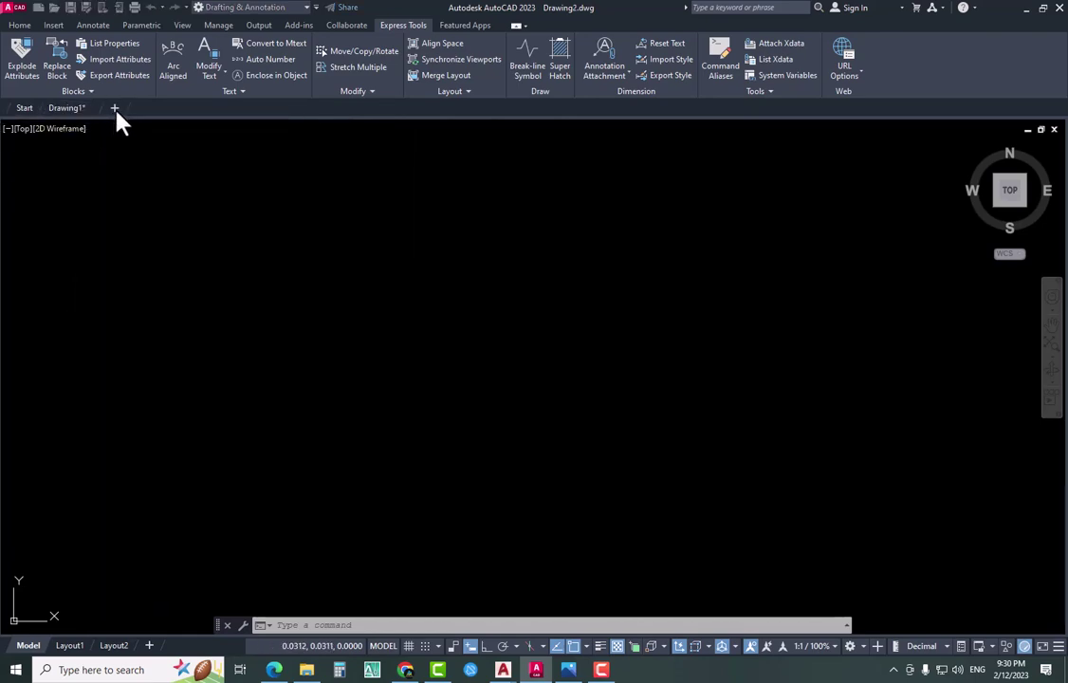
left_click(176, 109)
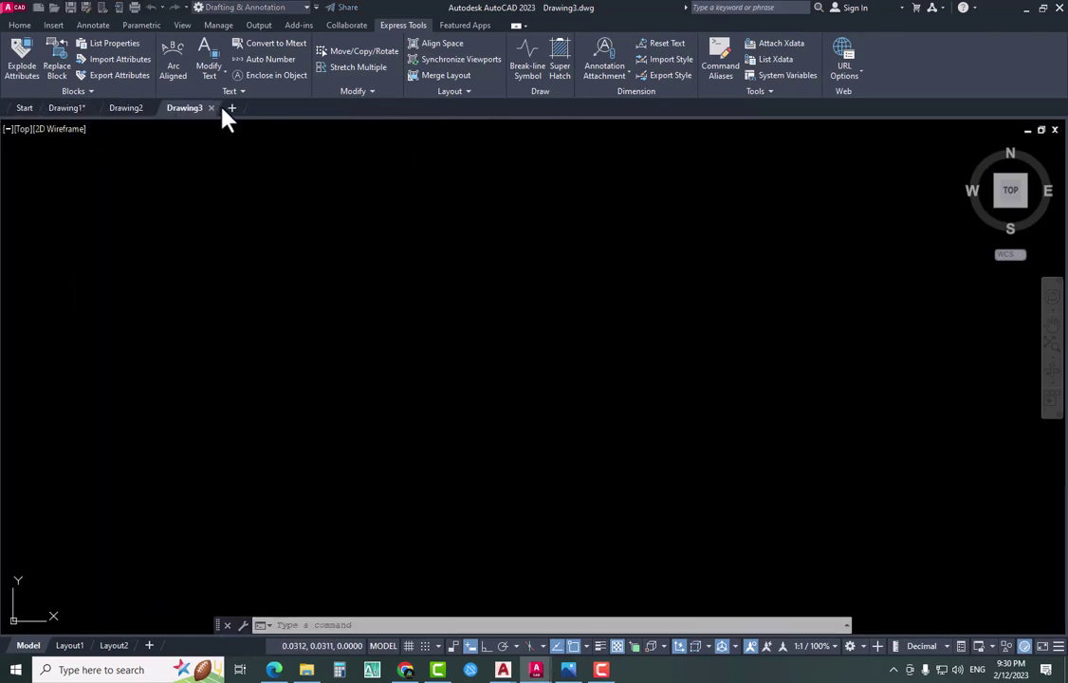
left_click(233, 109)
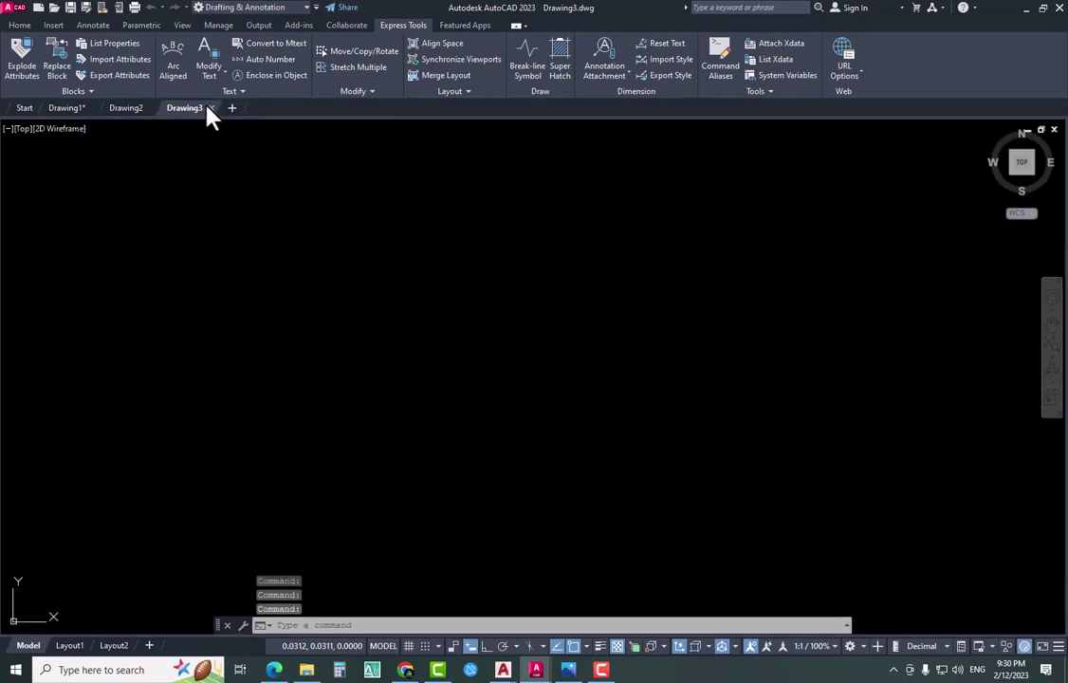
left_click(153, 108)
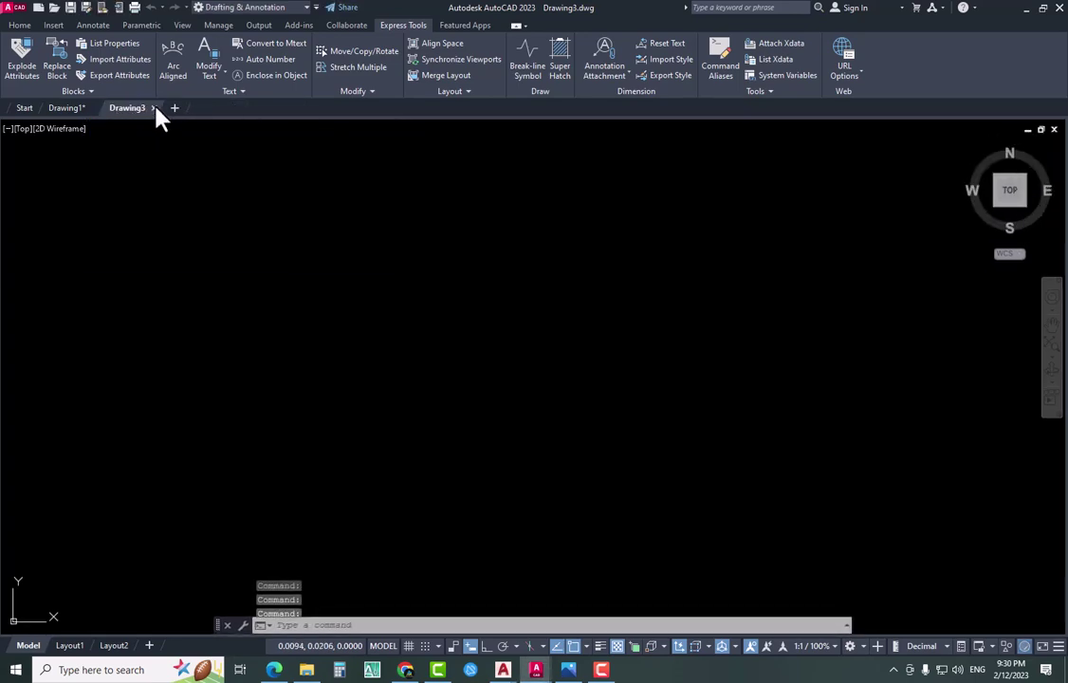
left_click(153, 108)
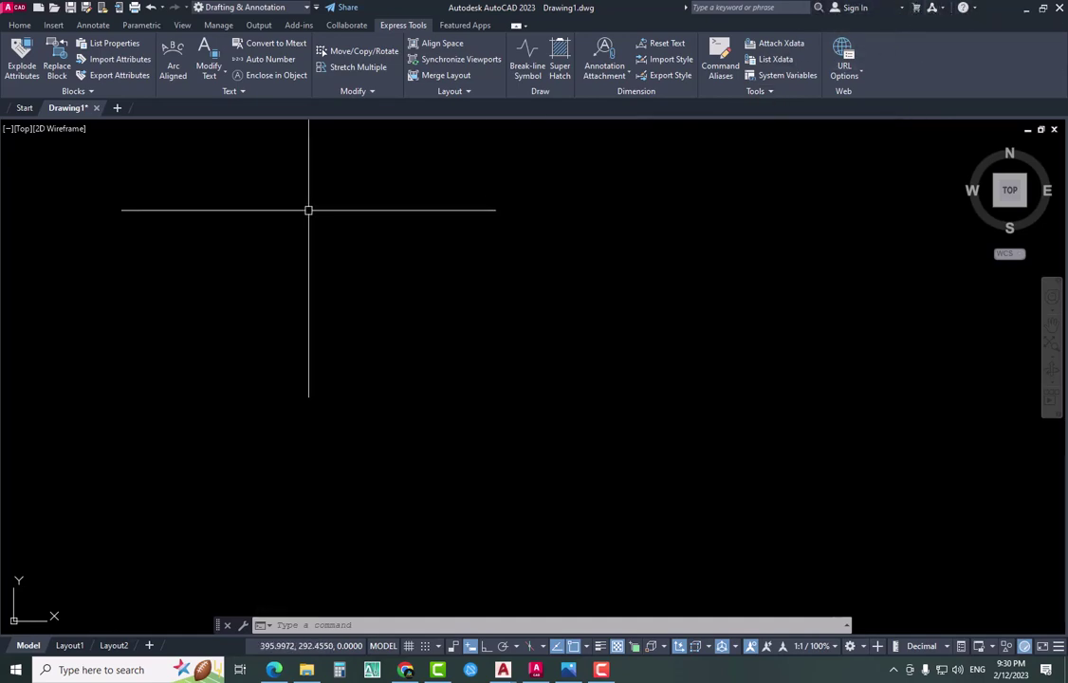
key("Escape")
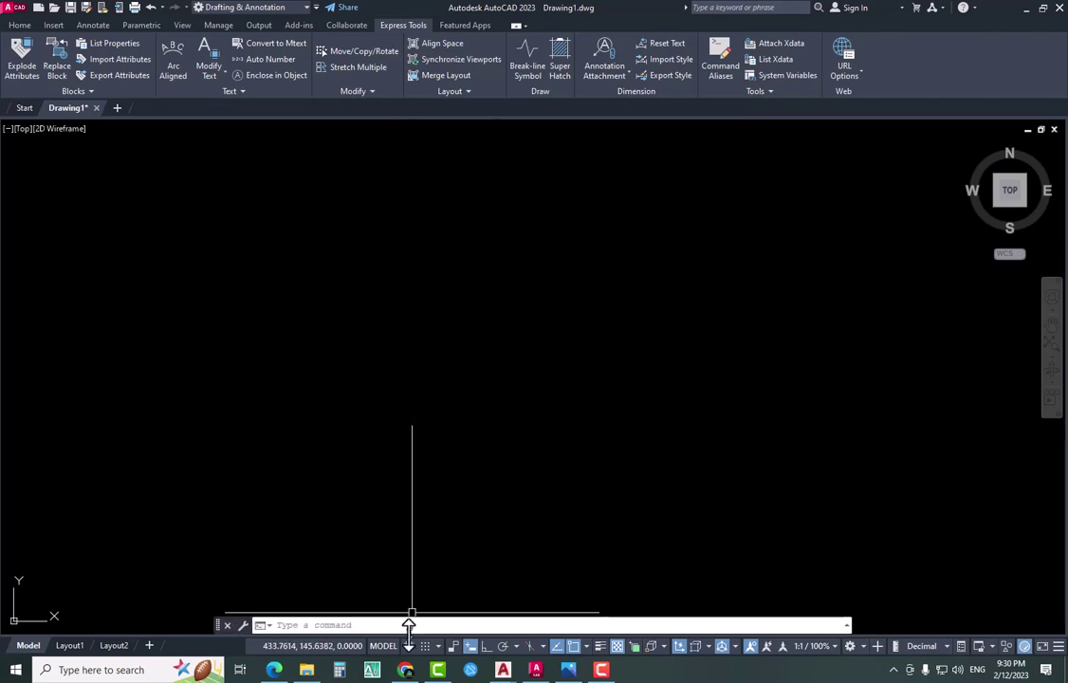
Switch to Chrome, close the AutoCAD system requirements page and search Google for "autocad commands pdf" on a new page
left_click(406, 669)
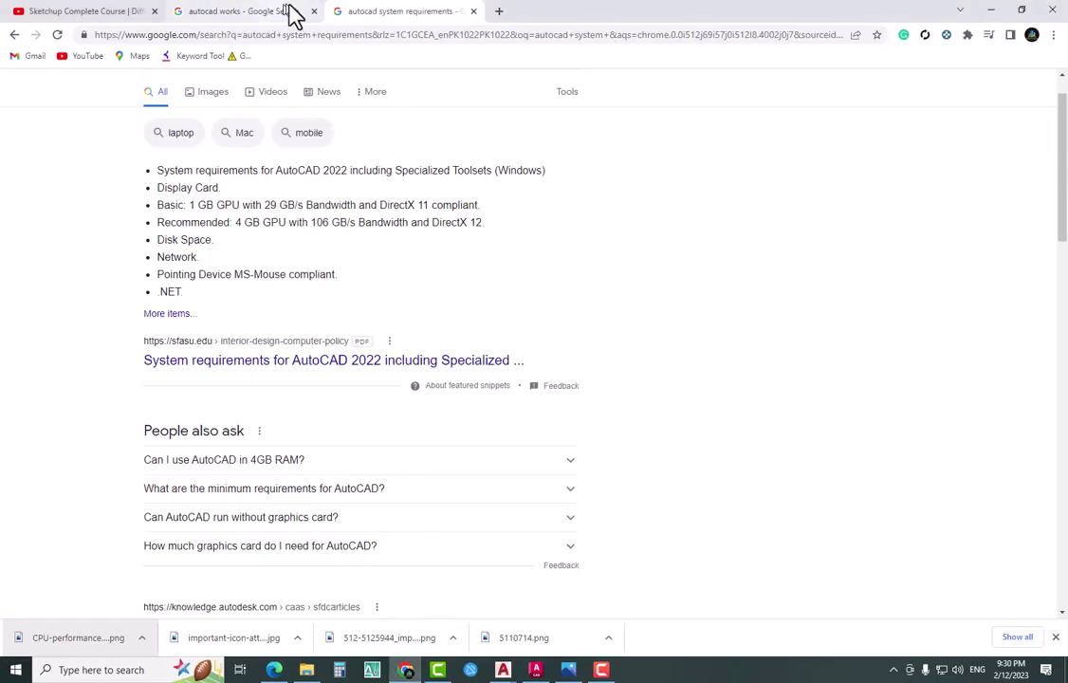
left_click(473, 12)
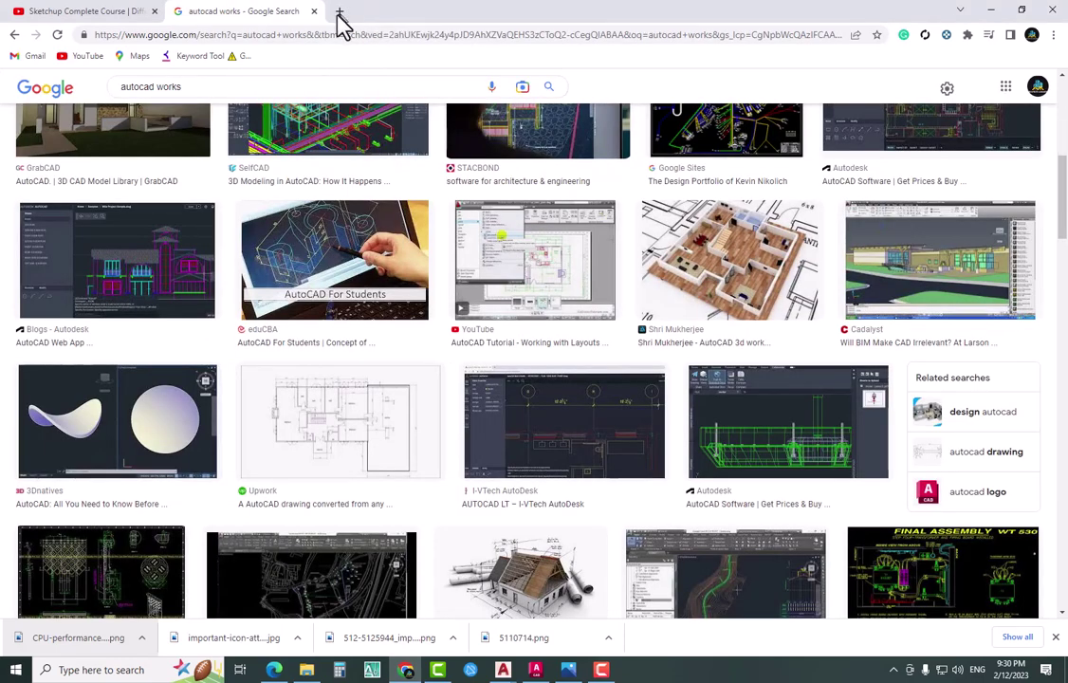
left_click(335, 11)
left_click(464, 269)
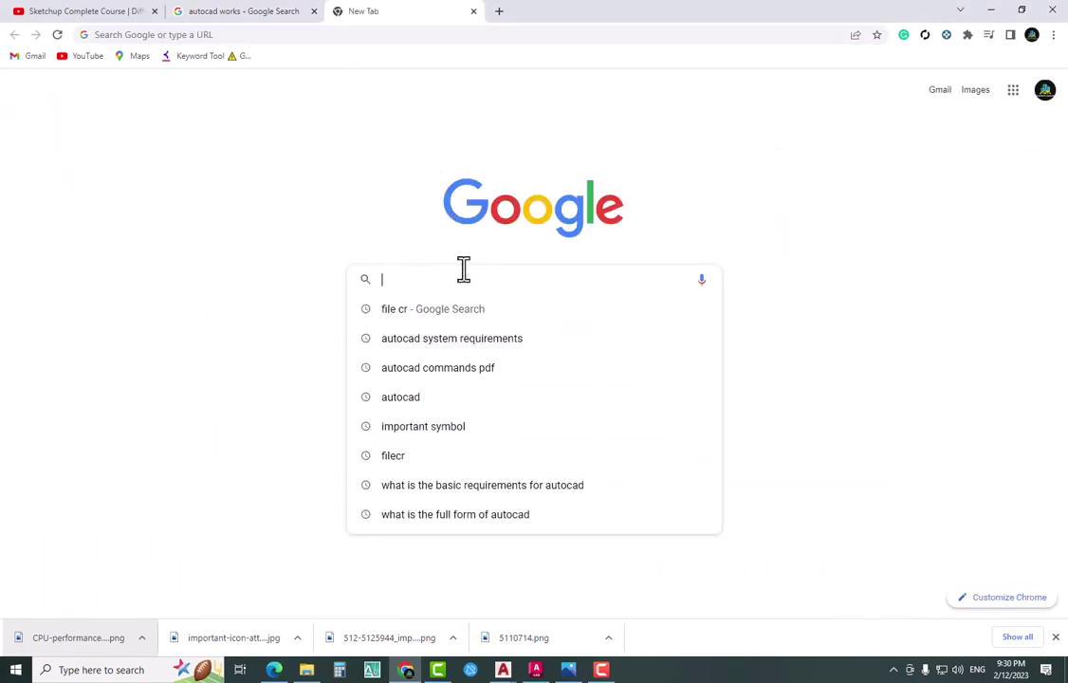
type("auto")
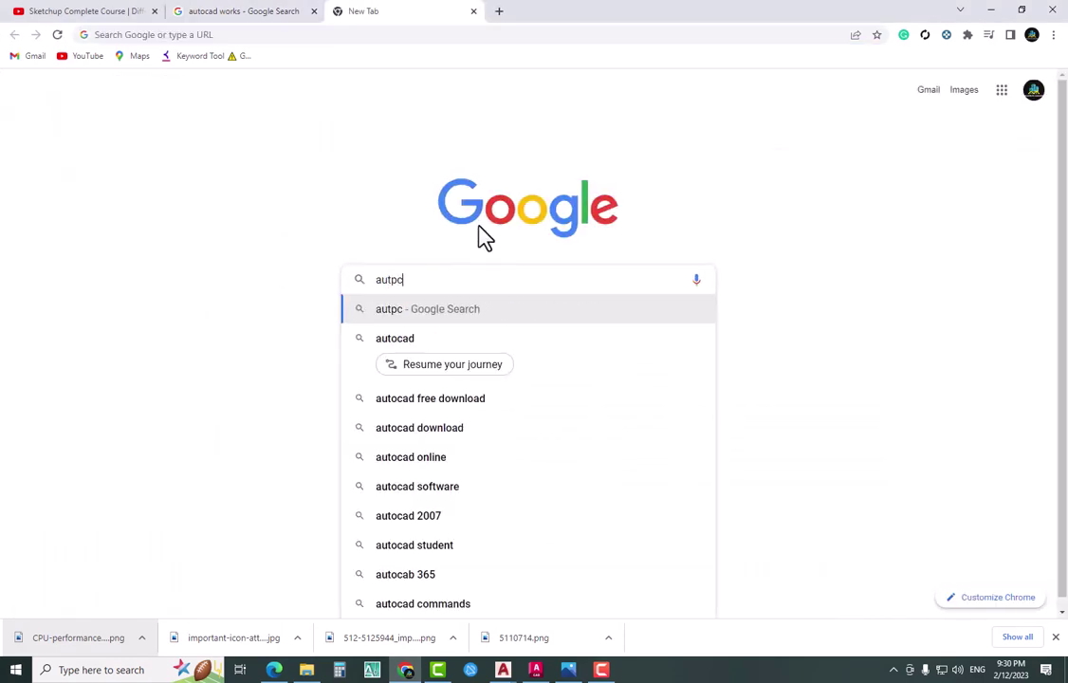
type("cad ")
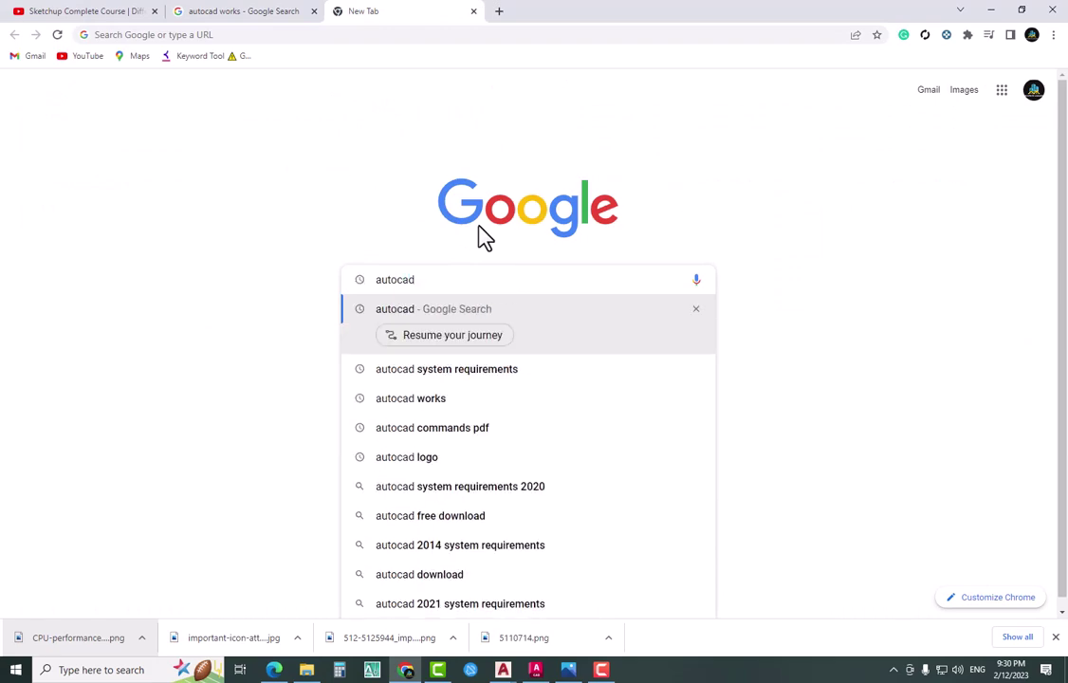
type("comman")
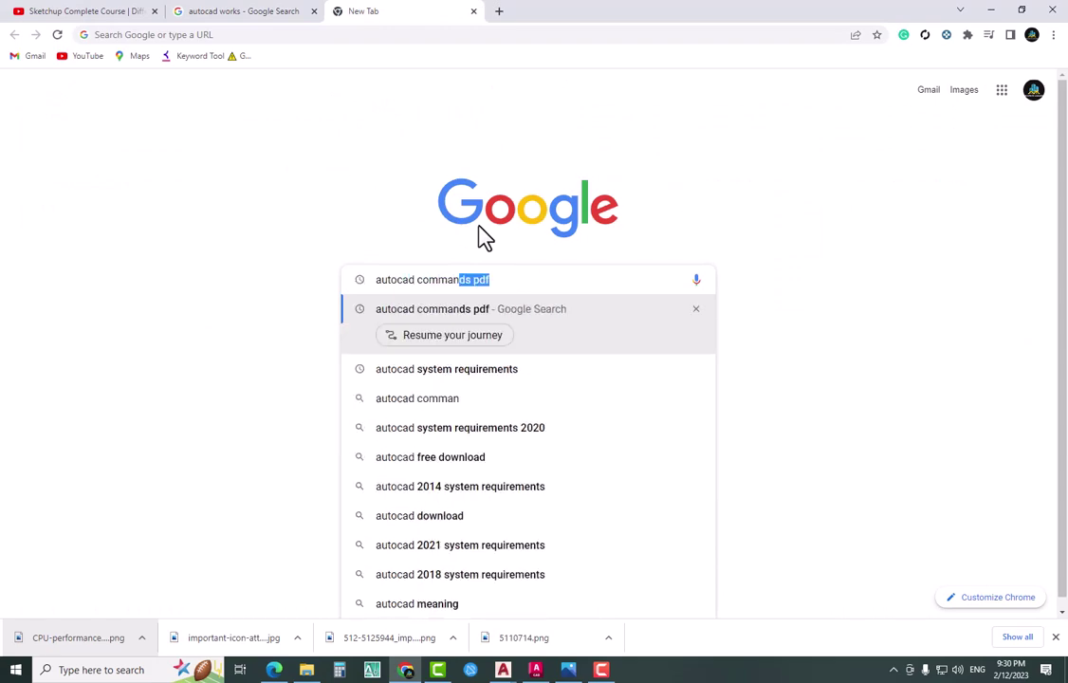
key("Return")
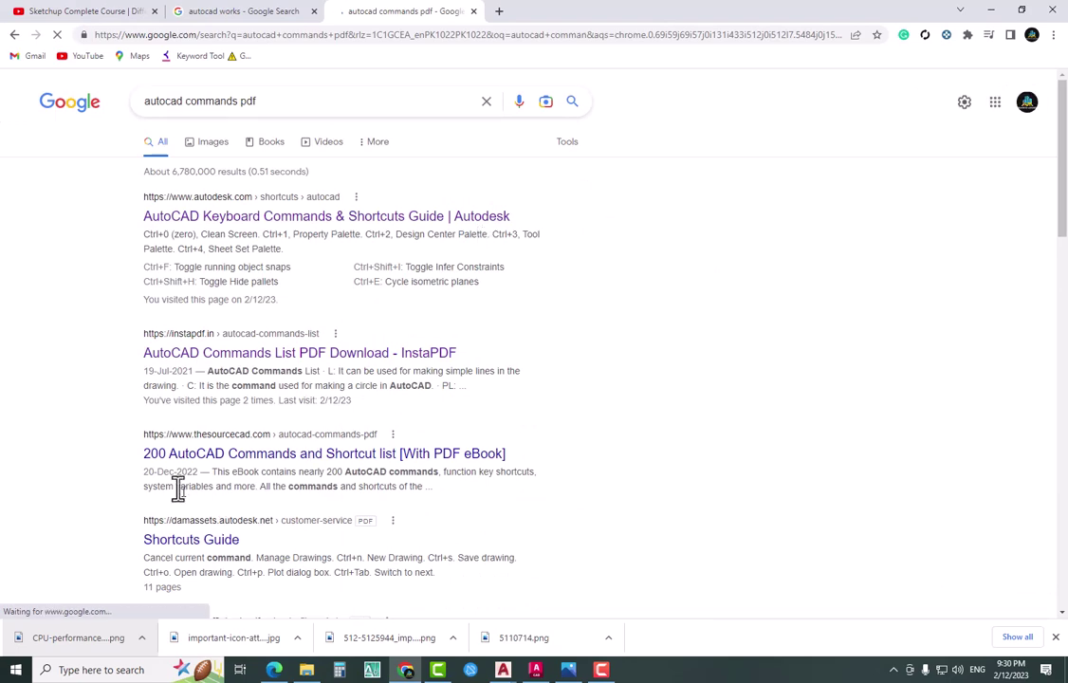
Browse the InstaPDF AutoCAD commands list, request its PDF download and close the page
left_click(355, 224)
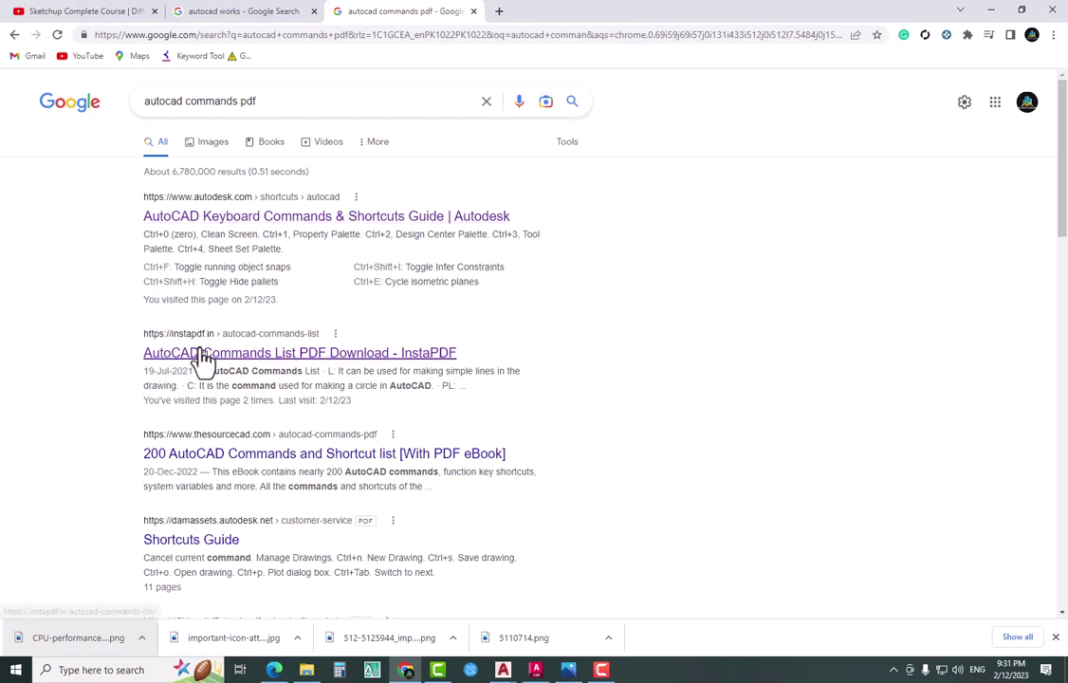
left_click(228, 367)
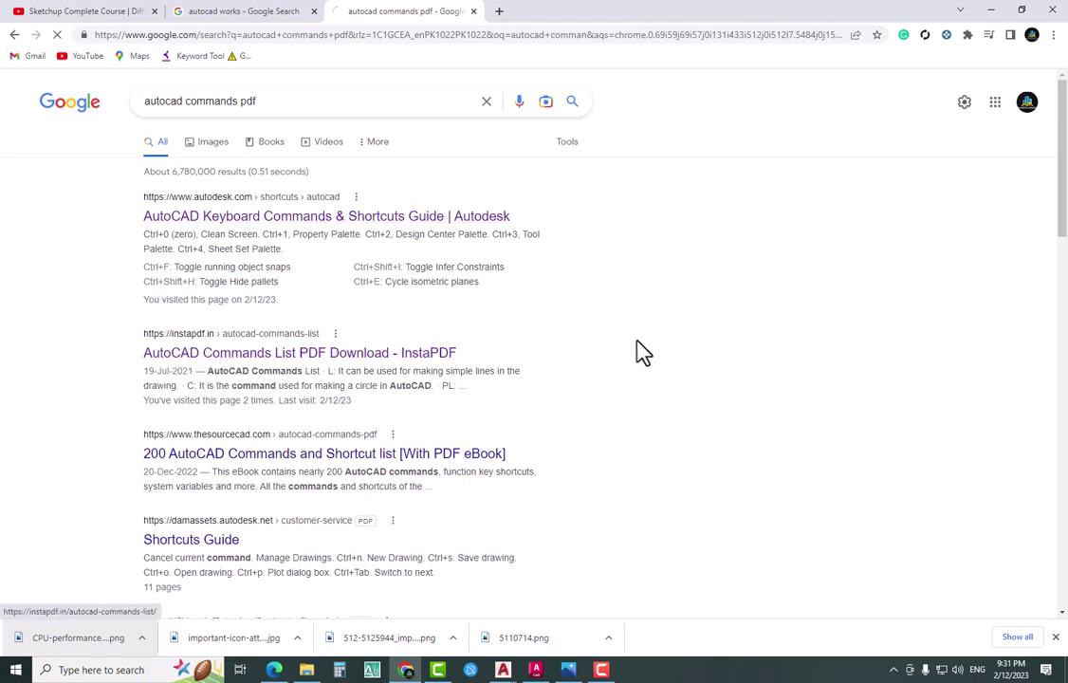
scroll(473, 429, "down", 12)
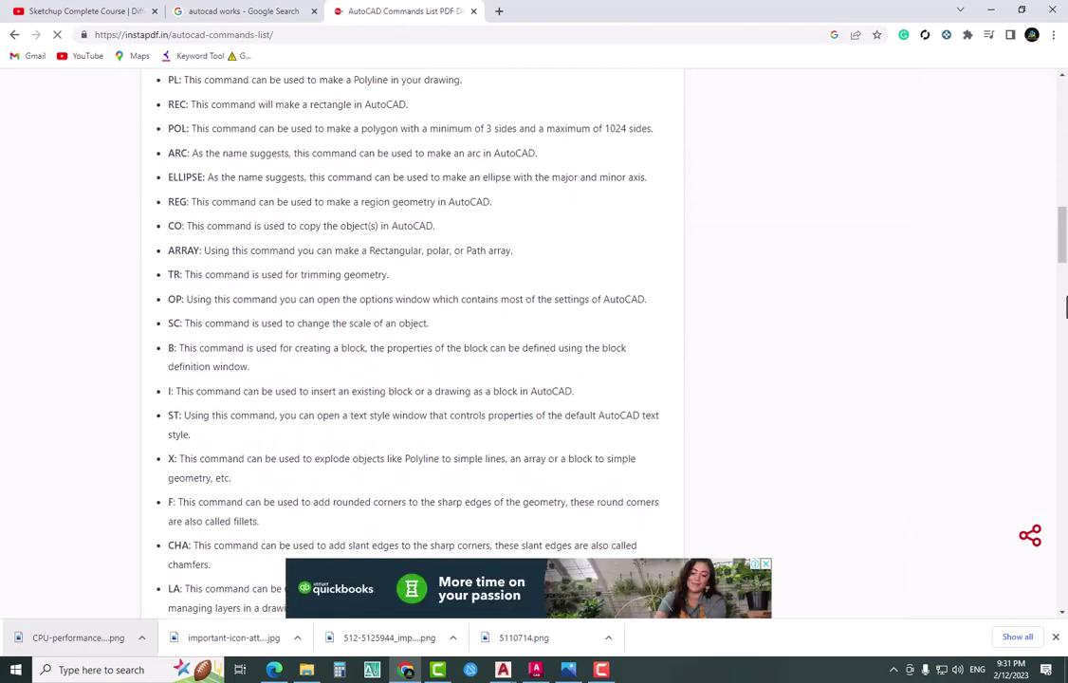
left_click_drag(1064, 222, 1064, 442)
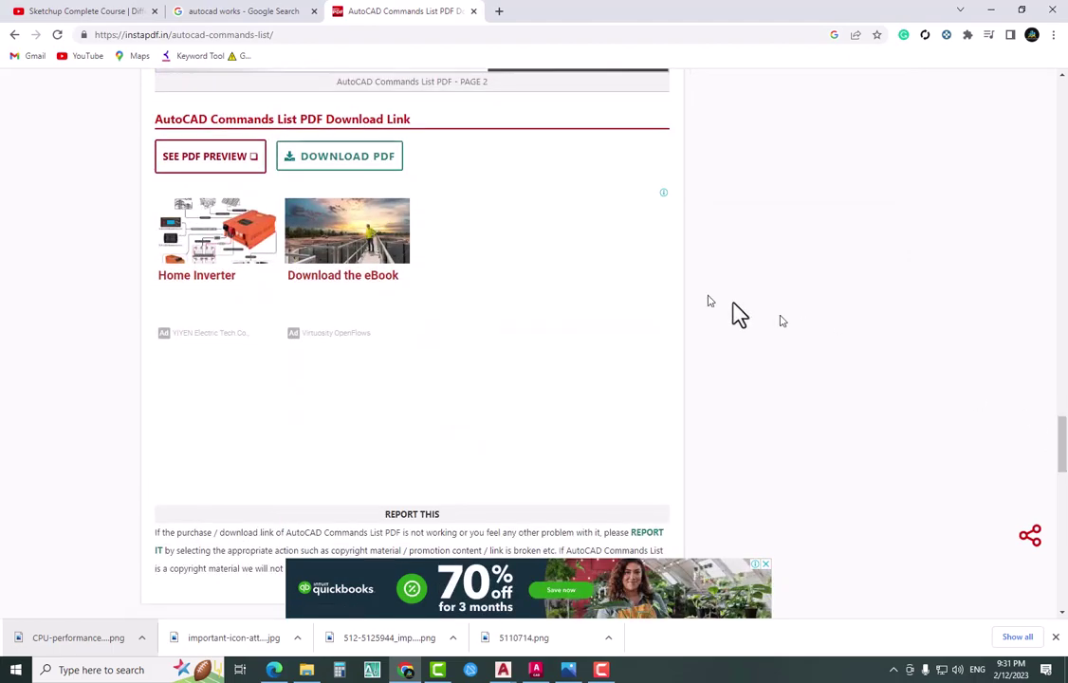
left_click(364, 172)
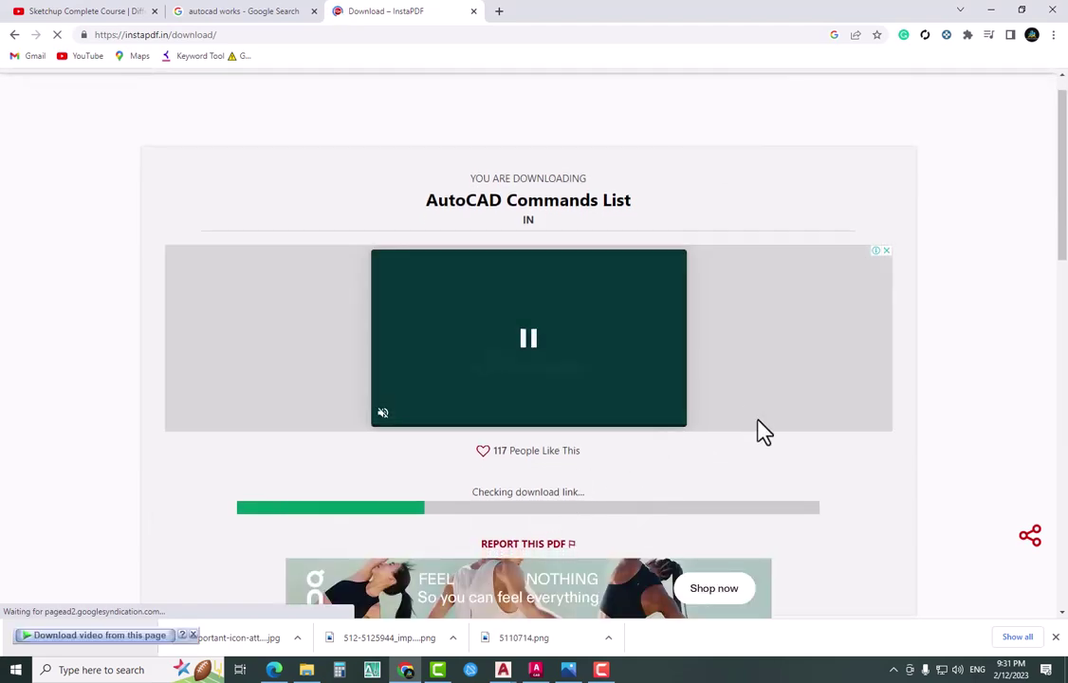
left_click(473, 12)
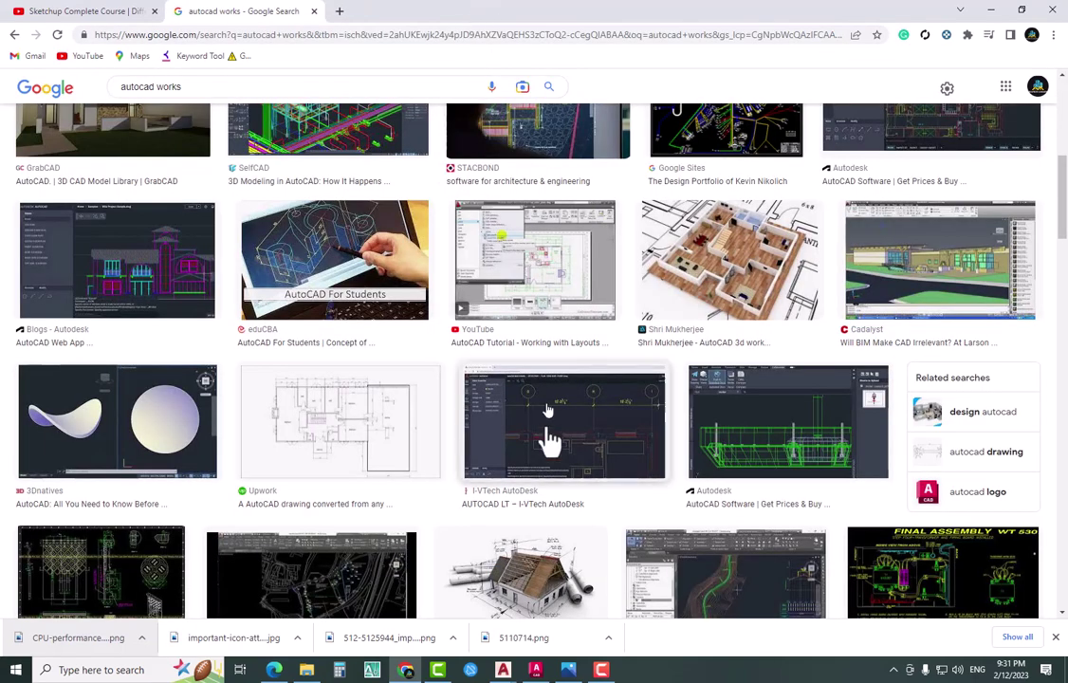
Switch to the AutoCAD Shortcuts Guide PDF in Edge and examine its screen management shortcuts and A–Z hot keys
left_click(274, 670)
left_click(256, 11)
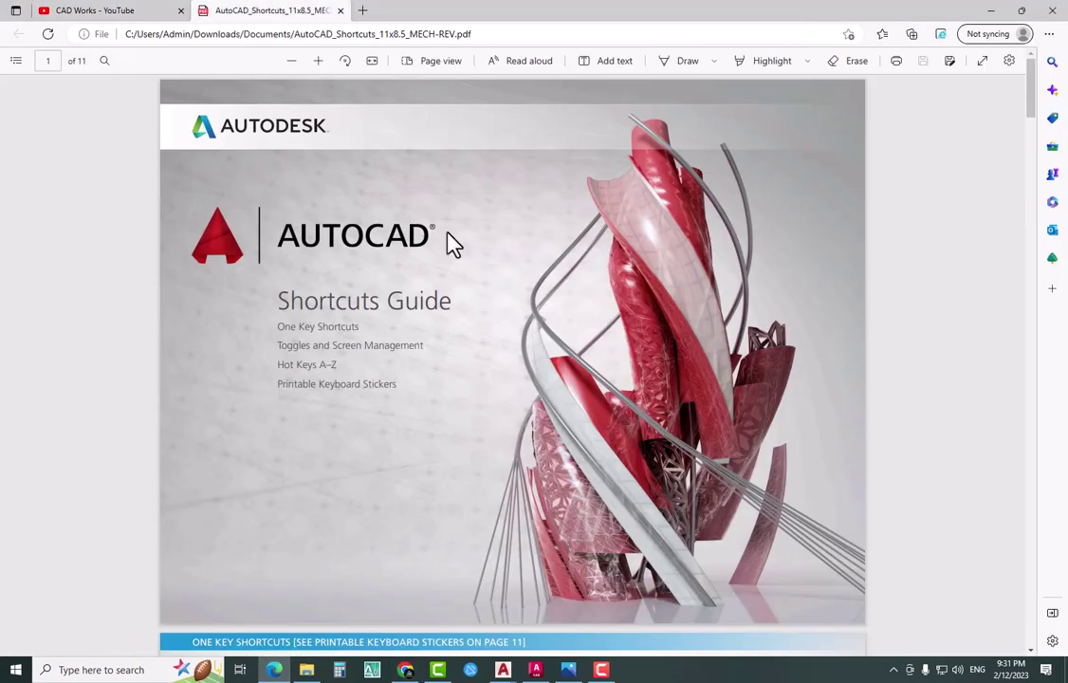
scroll(503, 247, "down", 12)
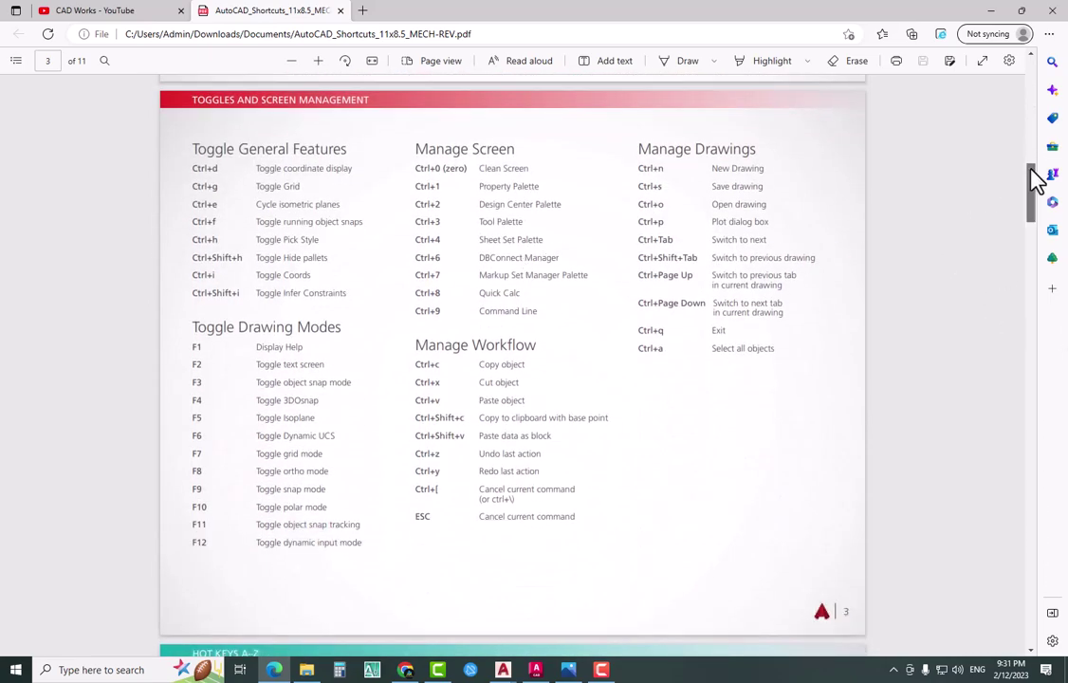
left_click_drag(1036, 180, 1041, 223)
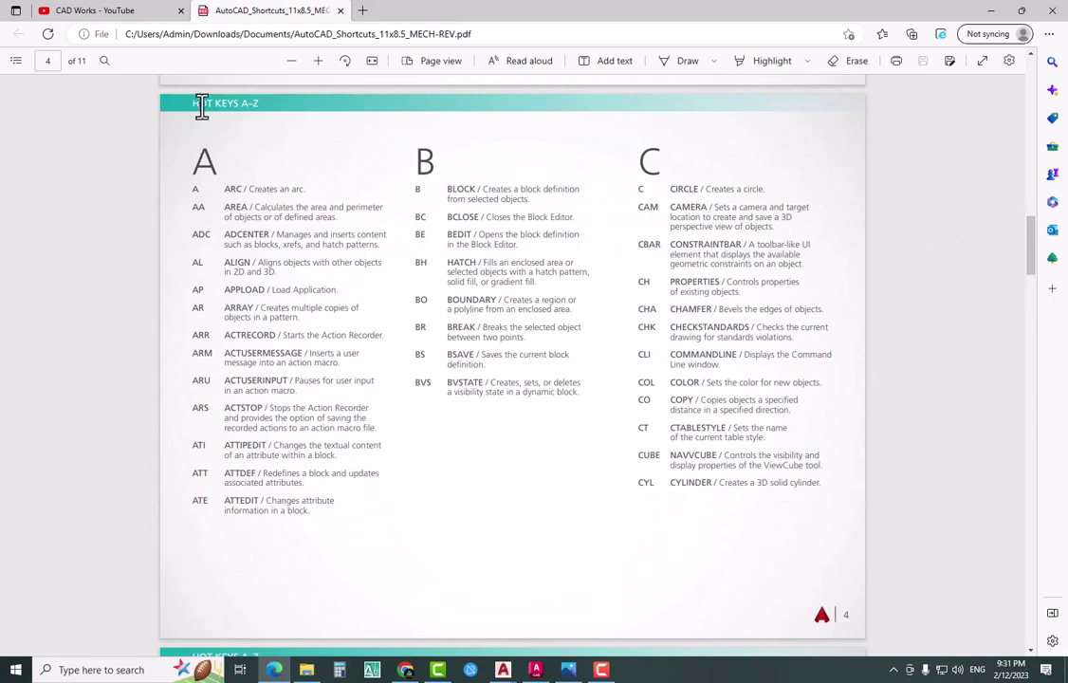
left_click_drag(311, 100, 287, 139)
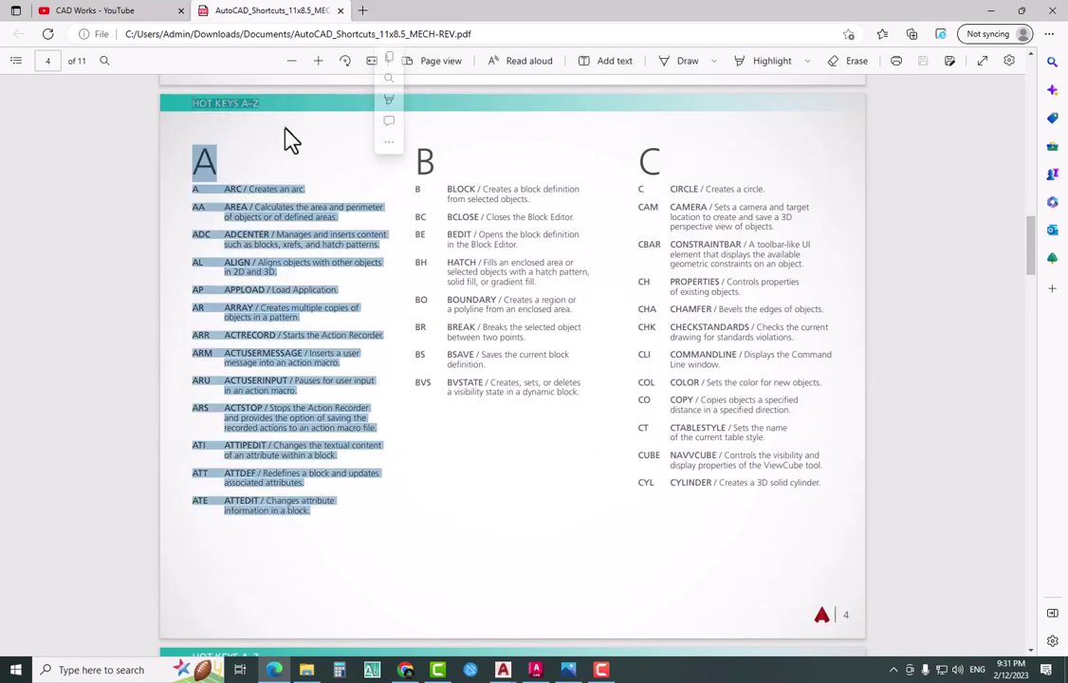
left_click(220, 142)
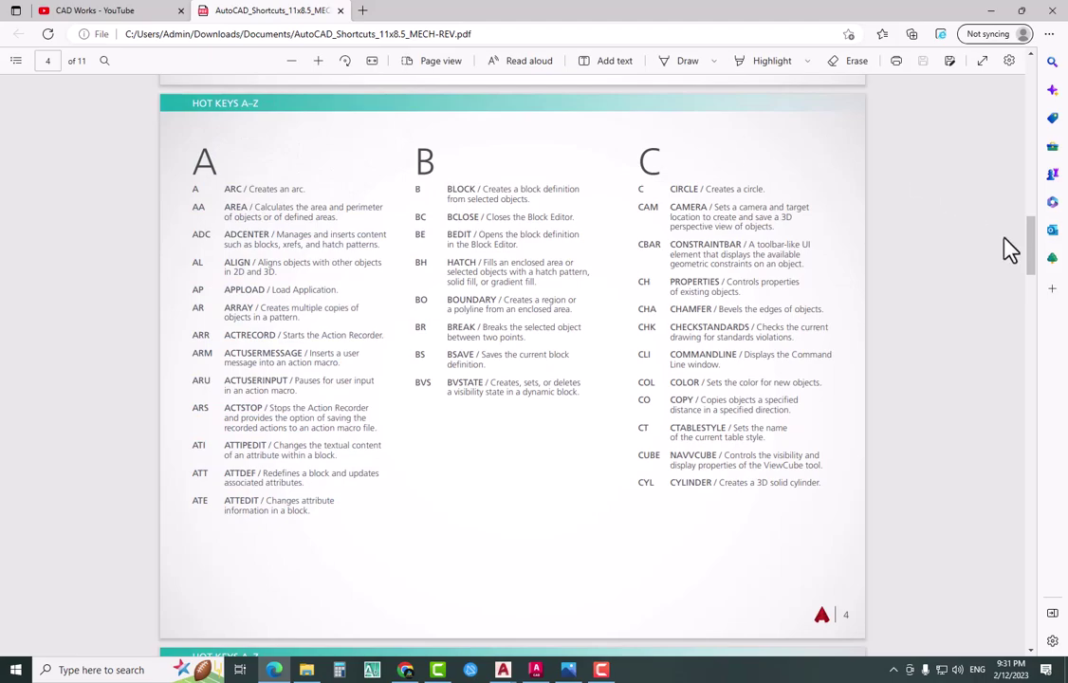
left_click_drag(1036, 255, 1046, 483)
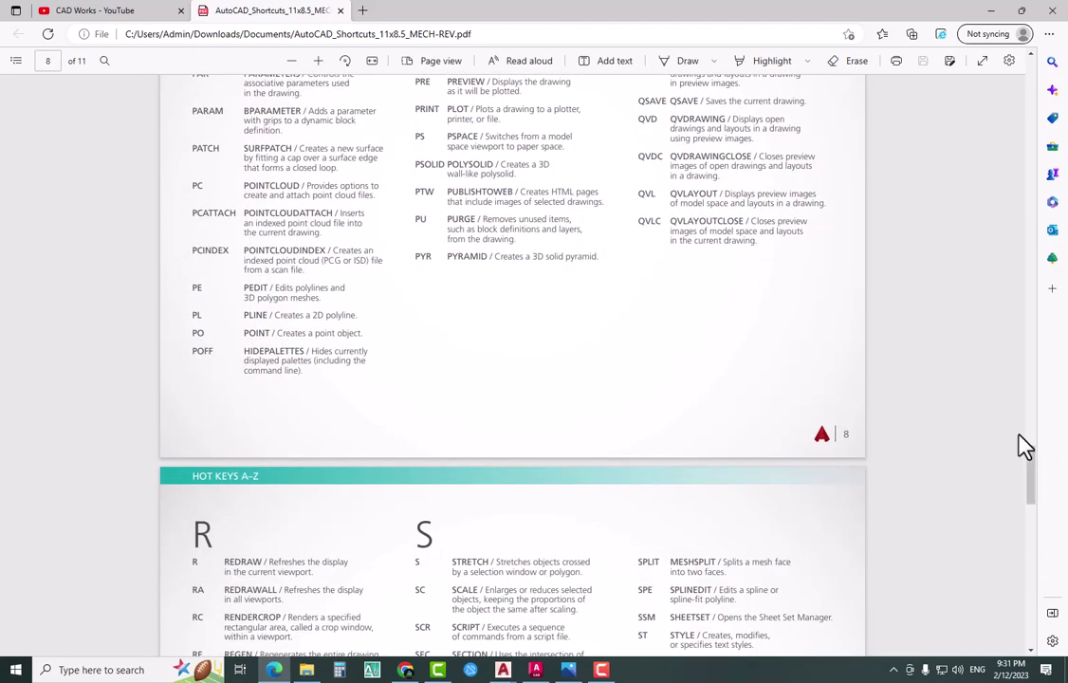
left_click_drag(1036, 476, 1035, 506)
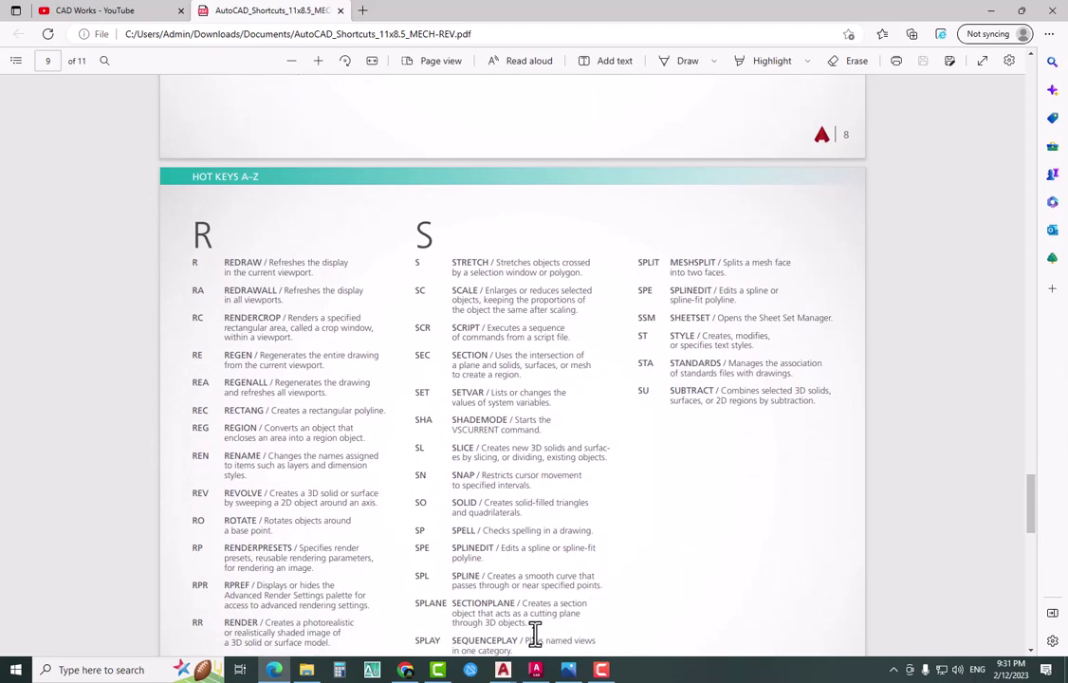
Switch back to Drawing1 in AutoCAD and zoom in and out around the UCS icon
left_click(535, 669)
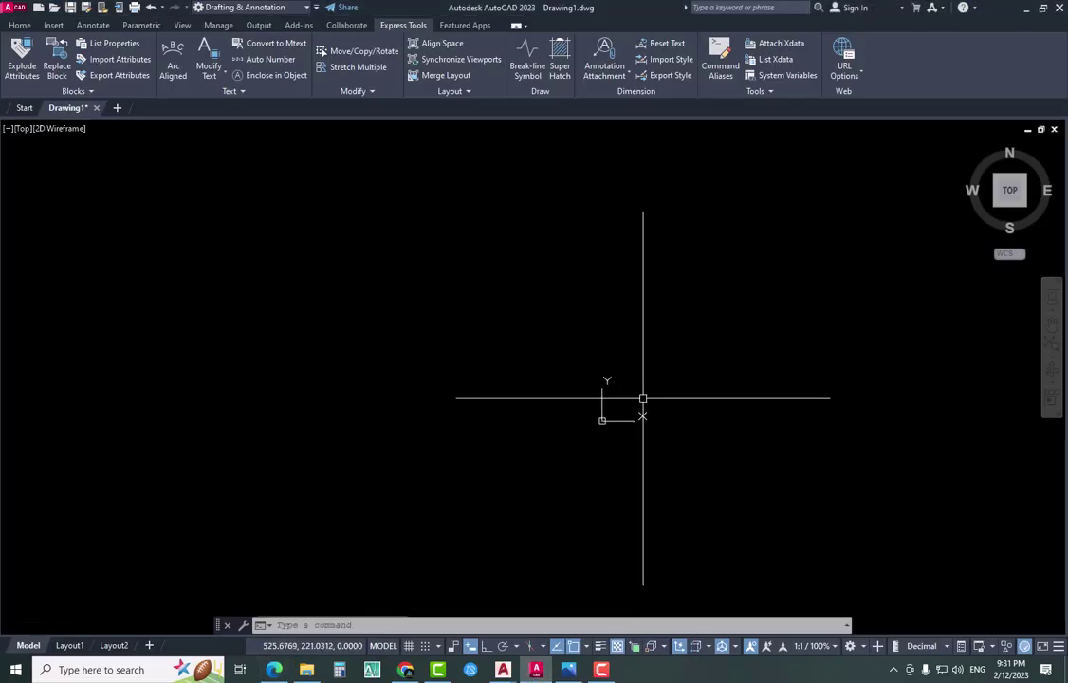
scroll(398, 418, "up", 4)
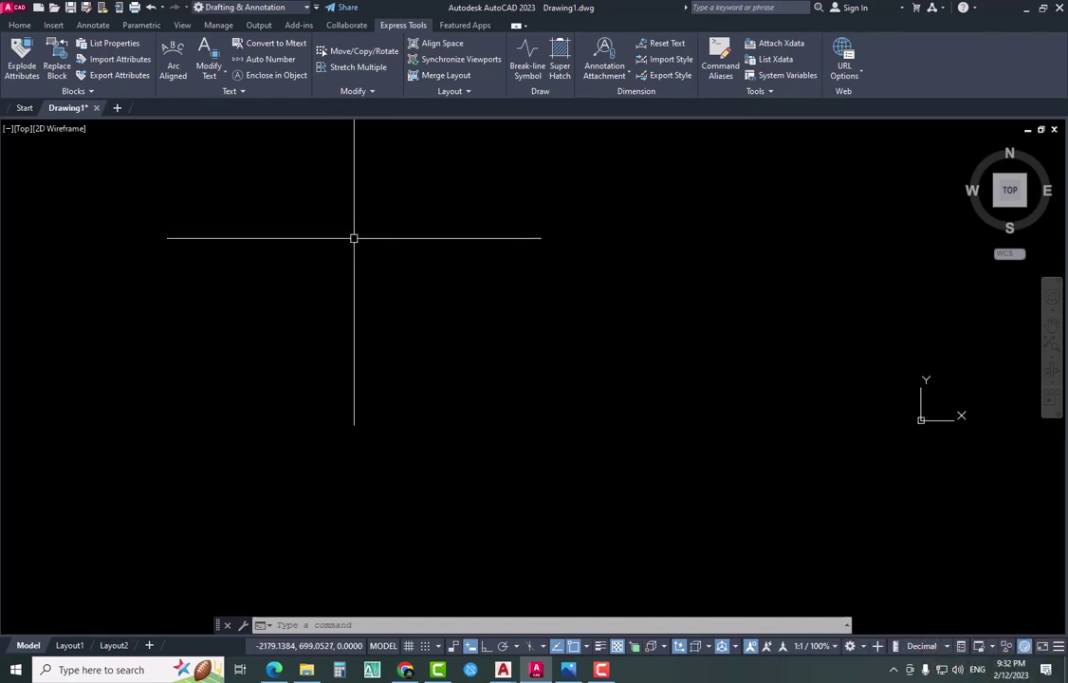
scroll(410, 289, "down", 5)
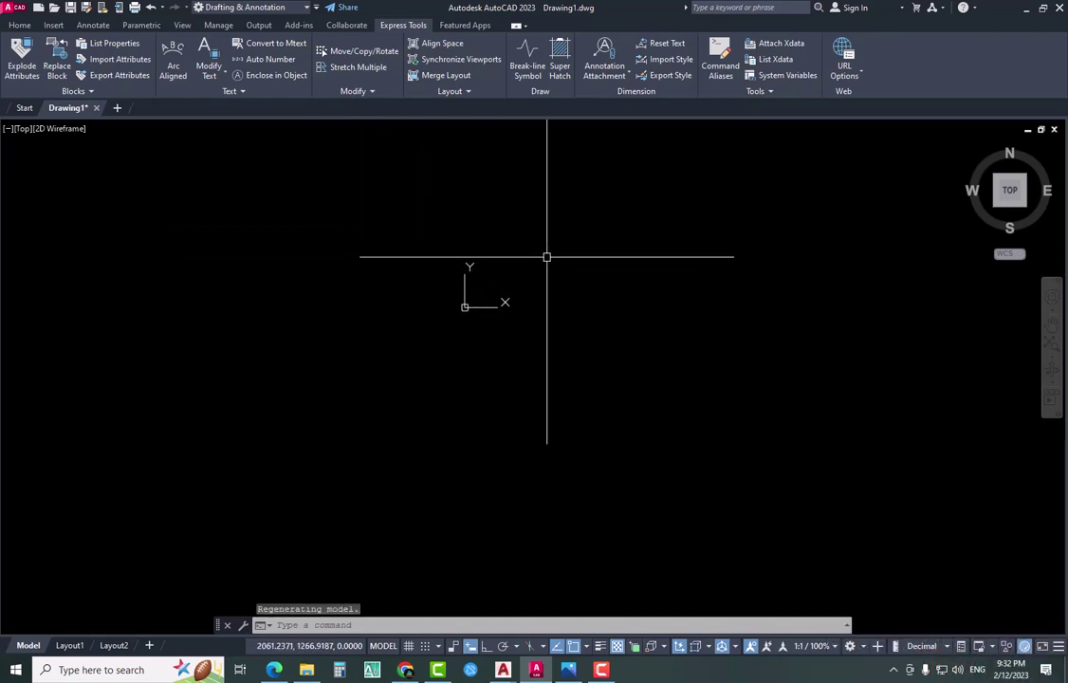